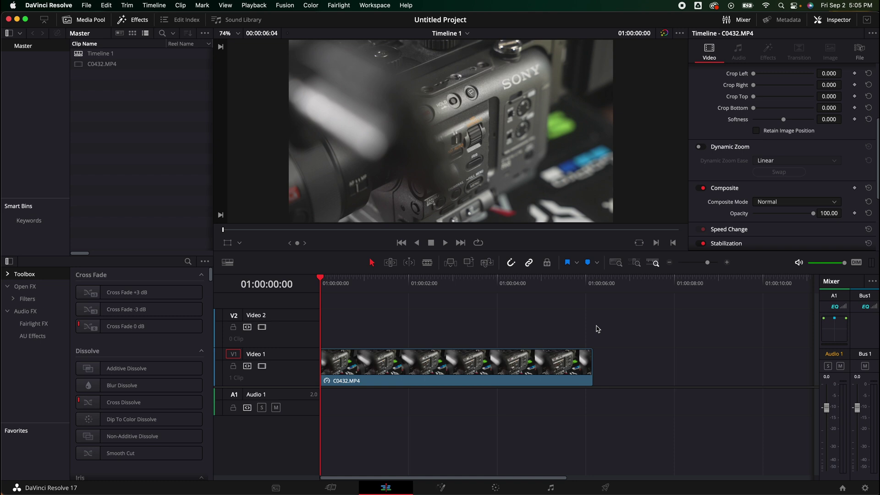
Preview the camera footage, then return the playhead to the timeline start
{"action": "key", "text": "space"}
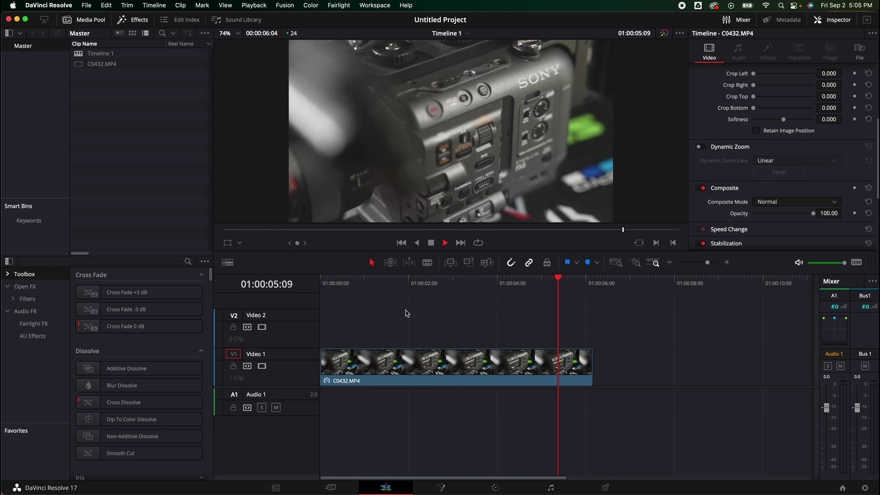
{"action": "key", "text": "space"}
{"action": "left_click", "coordinate": [333, 284]}
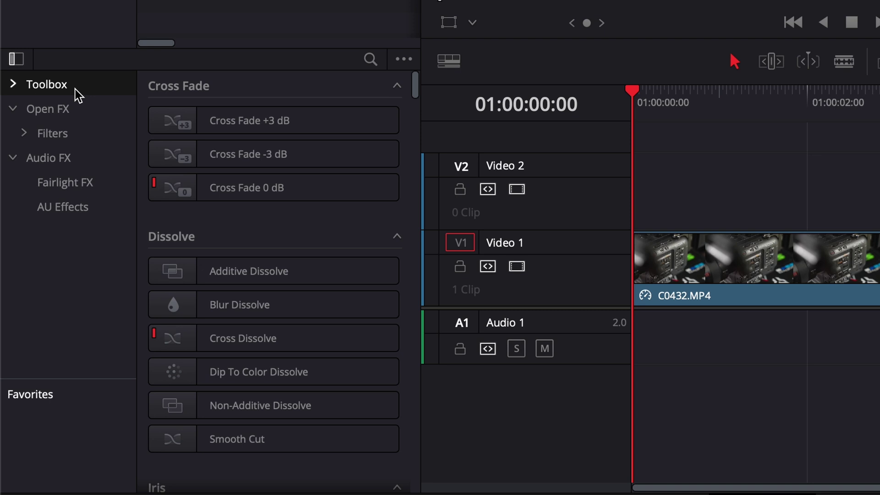
Place a Fusion Composition from Toolbox > Effects at the start of Video 2
{"action": "left_click", "coordinate": [15, 85]}
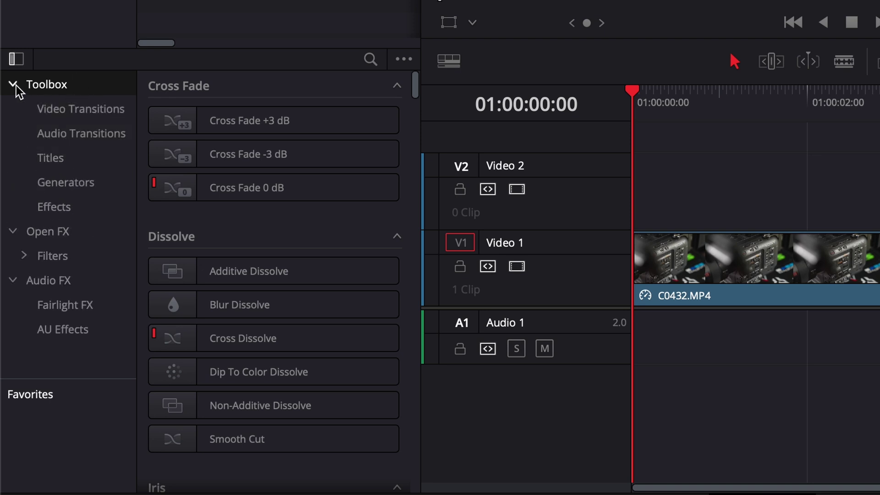
{"action": "left_click", "coordinate": [52, 203]}
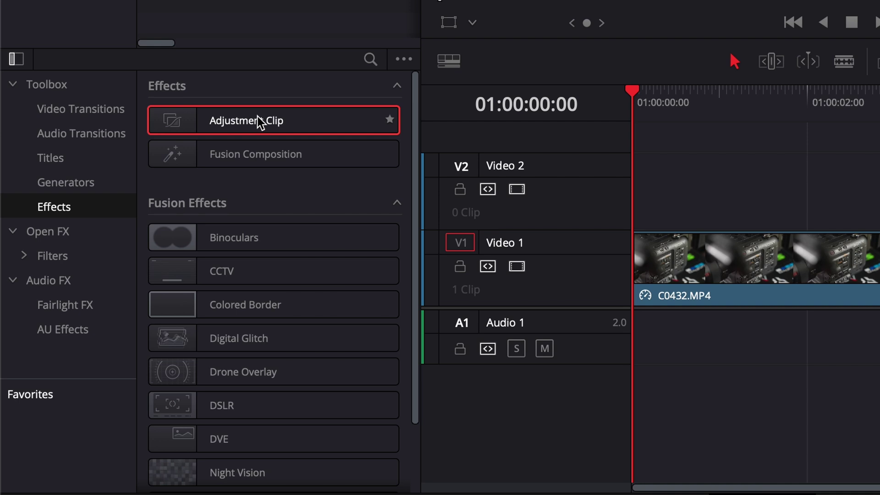
{"action": "left_click", "coordinate": [285, 148]}
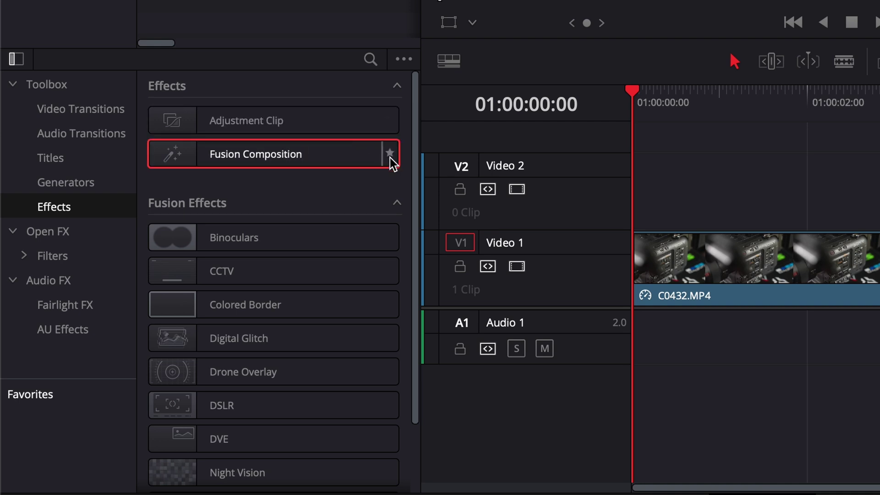
{"action": "left_click_drag", "start_coordinate": [172, 154], "coordinate": [664, 204]}
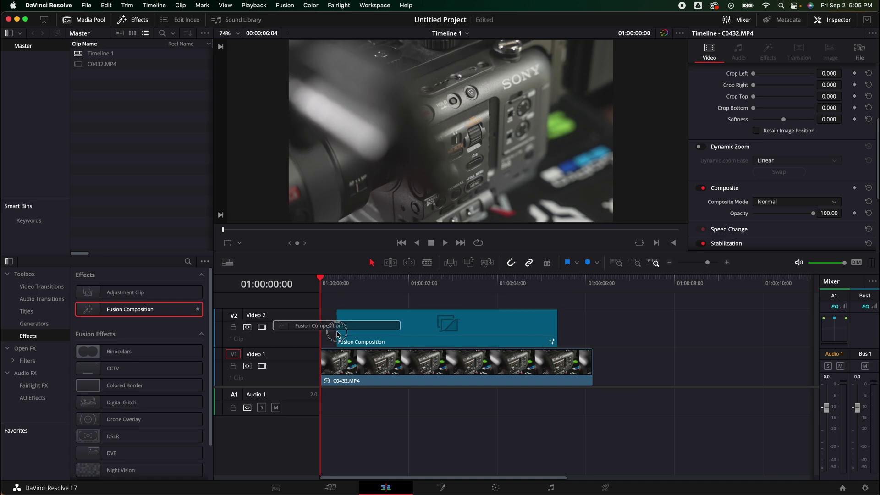
{"action": "left_click_drag", "start_coordinate": [337, 333], "coordinate": [321, 333]}
Trim the Fusion Composition to about 2 seconds, ending near 01:00:02:14, and rewind
{"action": "left_click_drag", "start_coordinate": [537, 329], "coordinate": [433, 330]}
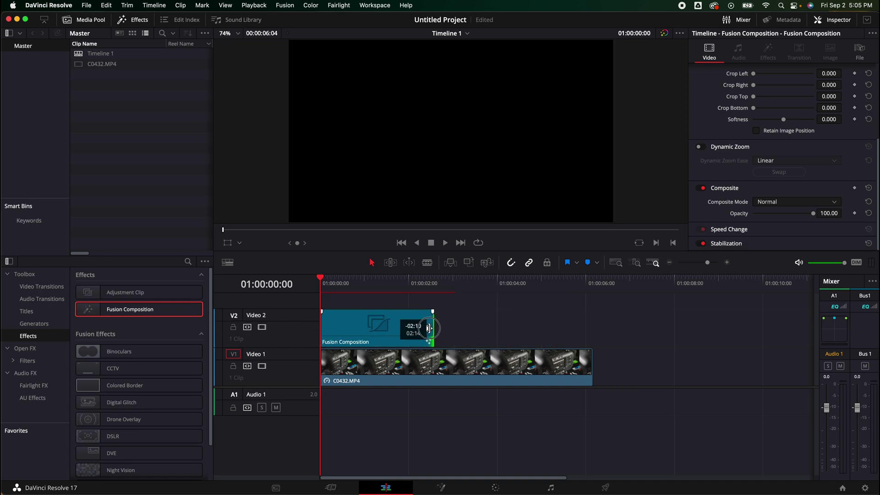
{"action": "left_click", "coordinate": [433, 285]}
{"action": "left_click_drag", "start_coordinate": [433, 288], "coordinate": [322, 296]}
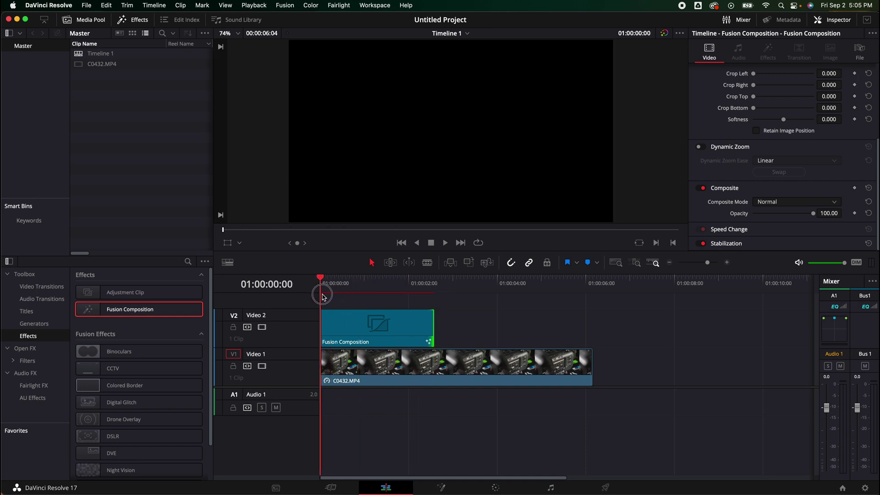
Open the composition on the Fusion page and move MediaOut1 further right
{"action": "left_click", "coordinate": [442, 487]}
{"action": "left_click_drag", "start_coordinate": [339, 405], "coordinate": [510, 404]}
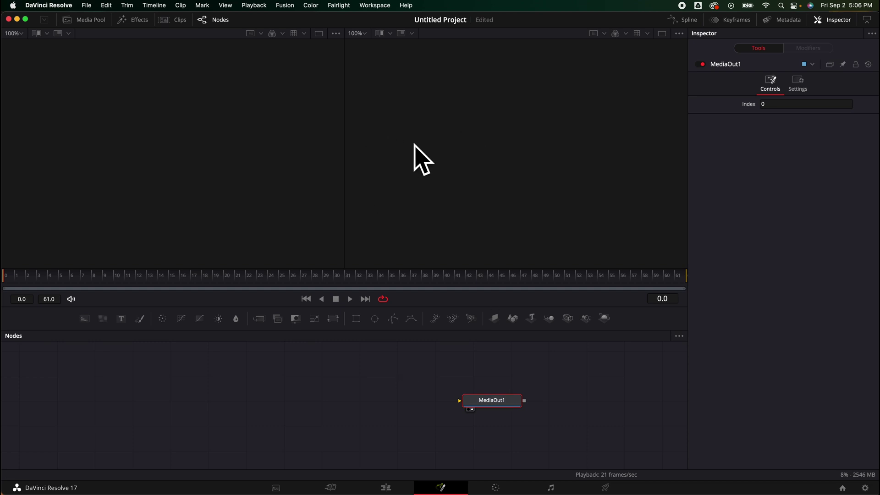
{"action": "left_click", "coordinate": [353, 391]}
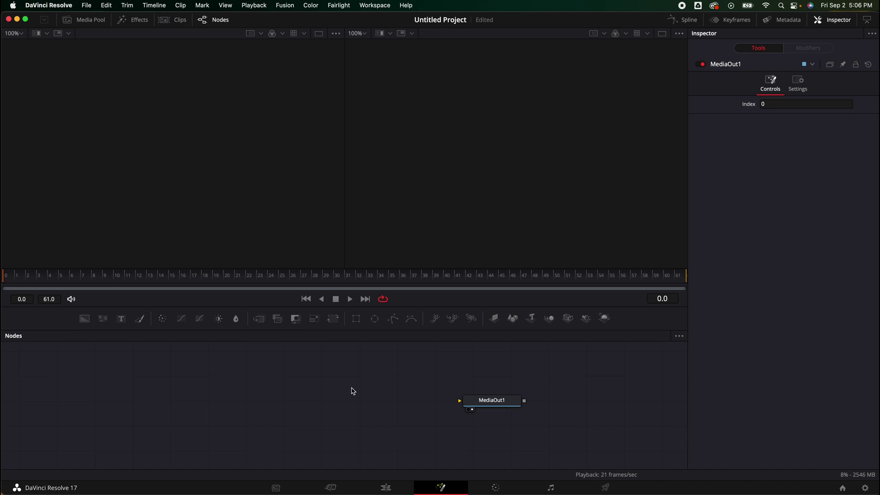
Add a FastNoise (FN) node to the graph from the 'fast' tool search
{"action": "key", "text": "shift+space"}
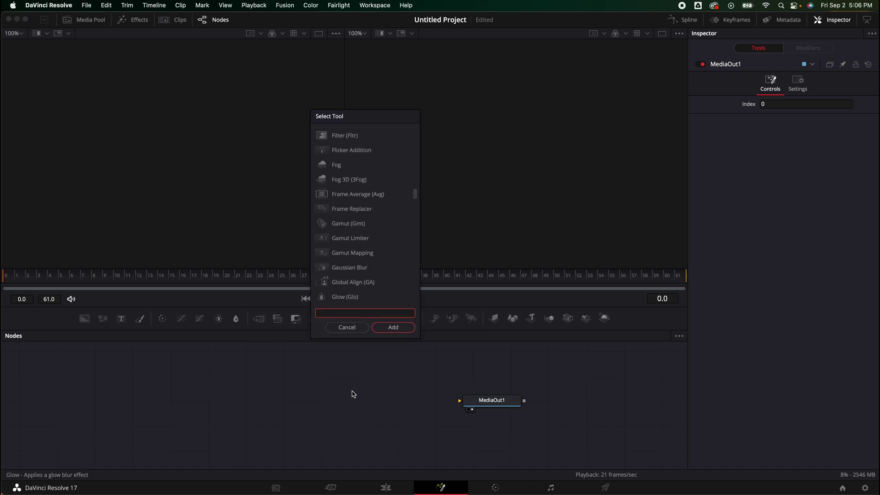
{"action": "type", "text": "fast"}
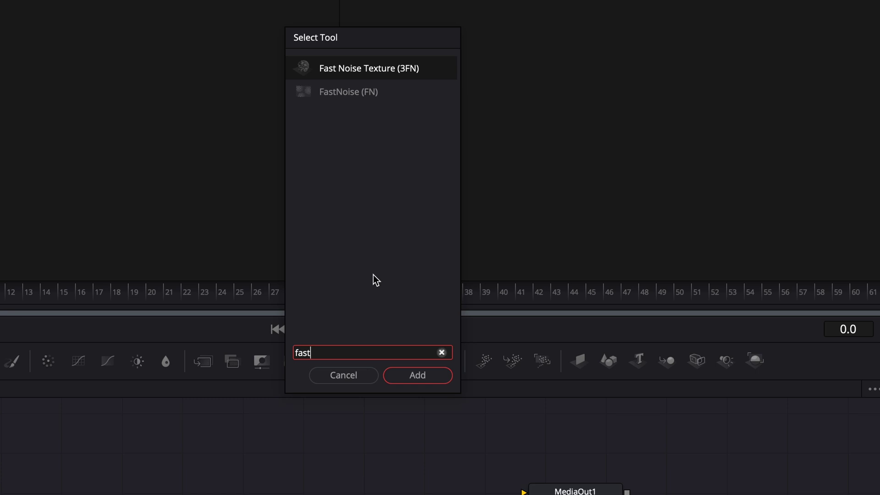
{"action": "left_click", "coordinate": [369, 91]}
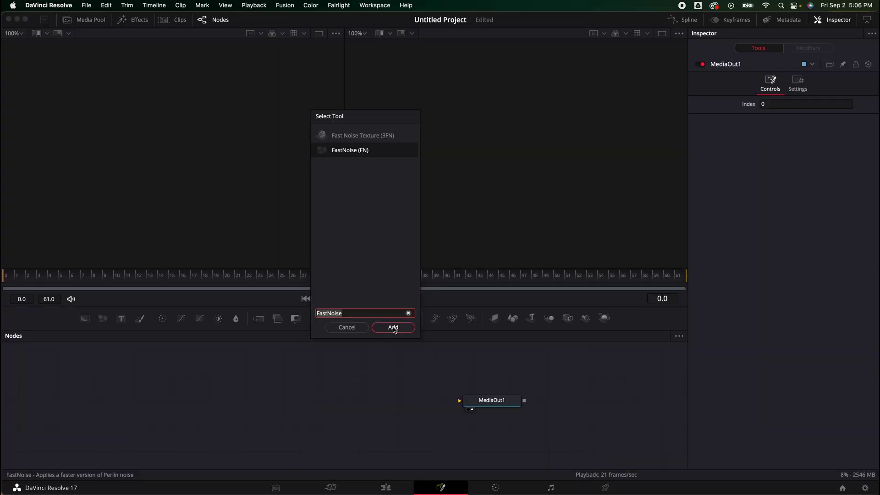
{"action": "left_click", "coordinate": [417, 375]}
Connect FastNoise1 into MediaOut1 and set Contrast 2.71, Brightness -0.55, Scale 0.94
{"action": "left_click_drag", "start_coordinate": [367, 391], "coordinate": [470, 405]}
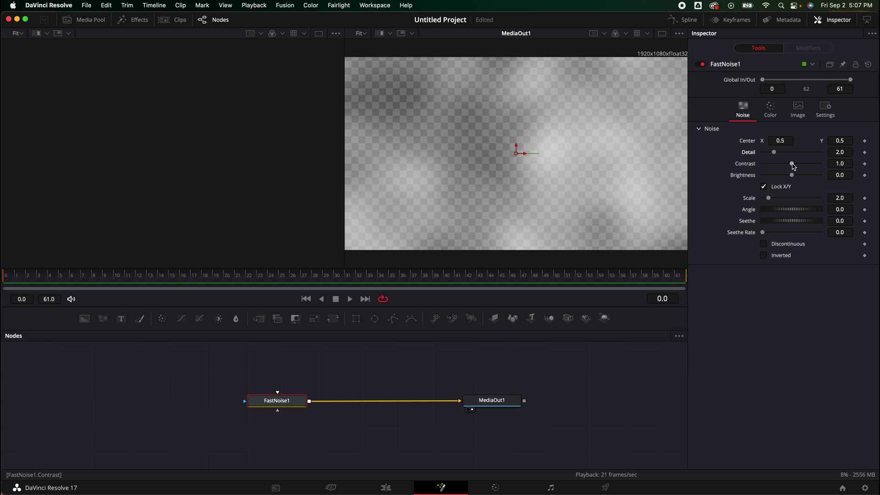
{"action": "left_click_drag", "start_coordinate": [793, 167], "coordinate": [806, 168]}
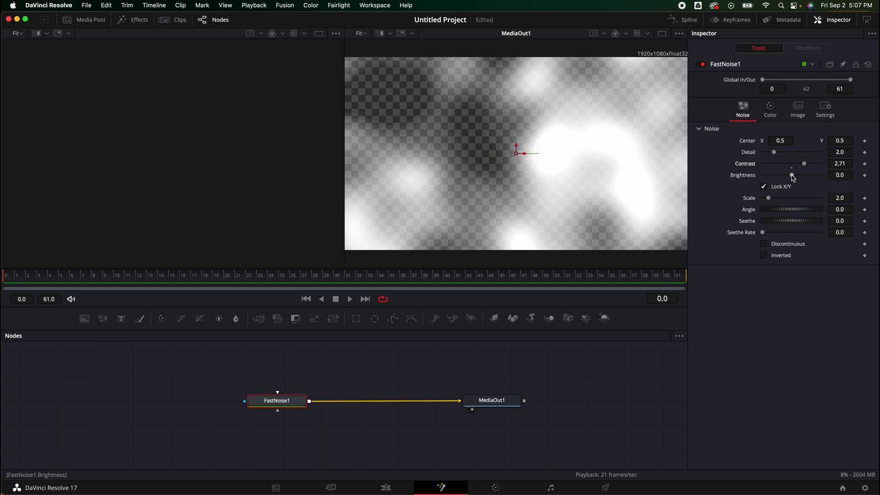
{"action": "left_click_drag", "start_coordinate": [792, 178], "coordinate": [774, 156]}
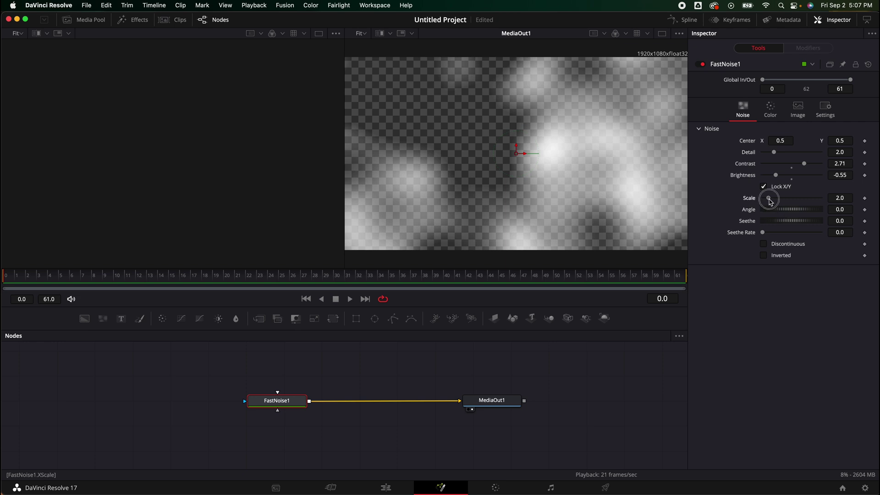
{"action": "left_click_drag", "start_coordinate": [771, 202], "coordinate": [766, 202]}
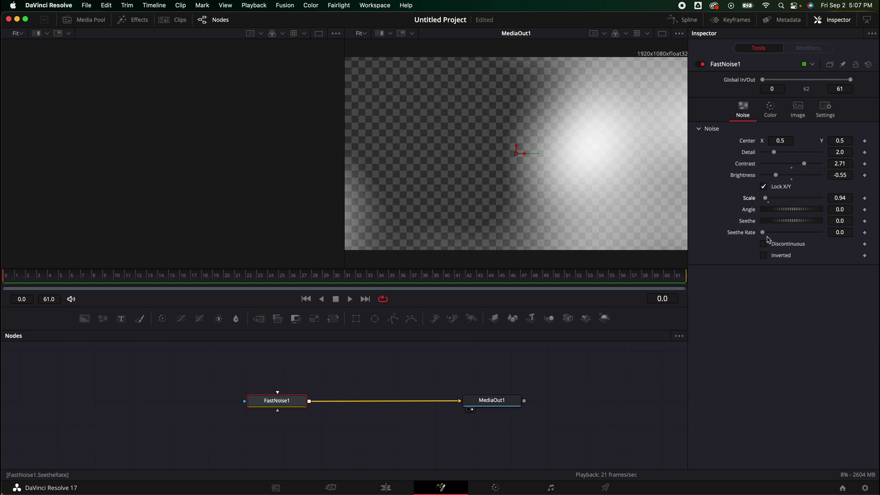
Raise Seethe to 0.261 and set a slow Seethe Rate of 0.063, previewing the animation
{"action": "left_click_drag", "start_coordinate": [771, 223], "coordinate": [809, 233]}
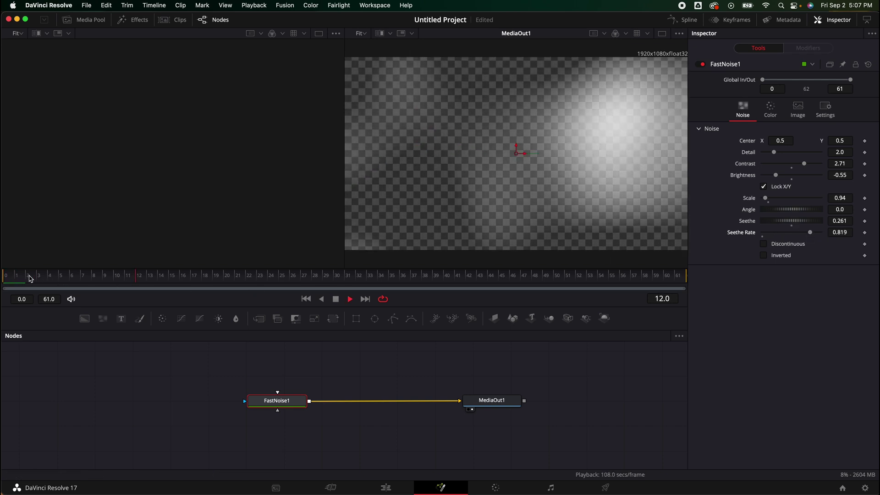
{"action": "key", "text": "space"}
{"action": "double_click", "coordinate": [741, 232]}
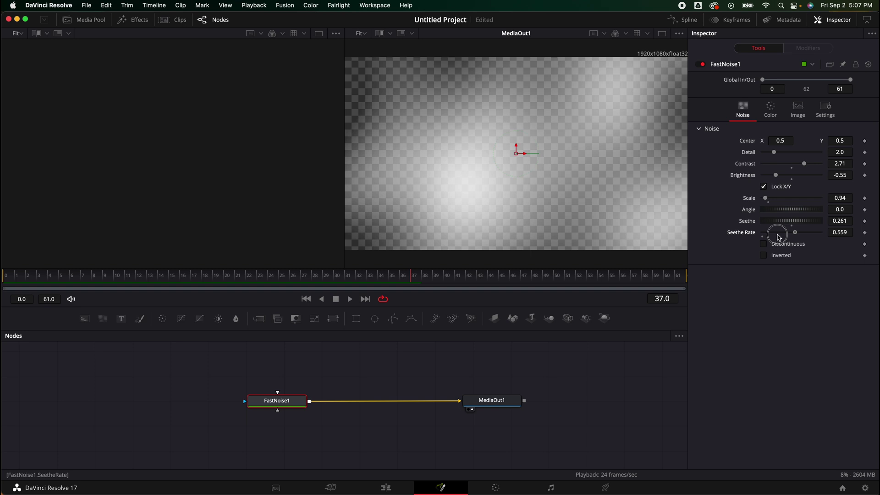
{"action": "left_click_drag", "start_coordinate": [43, 276], "coordinate": [13, 278]}
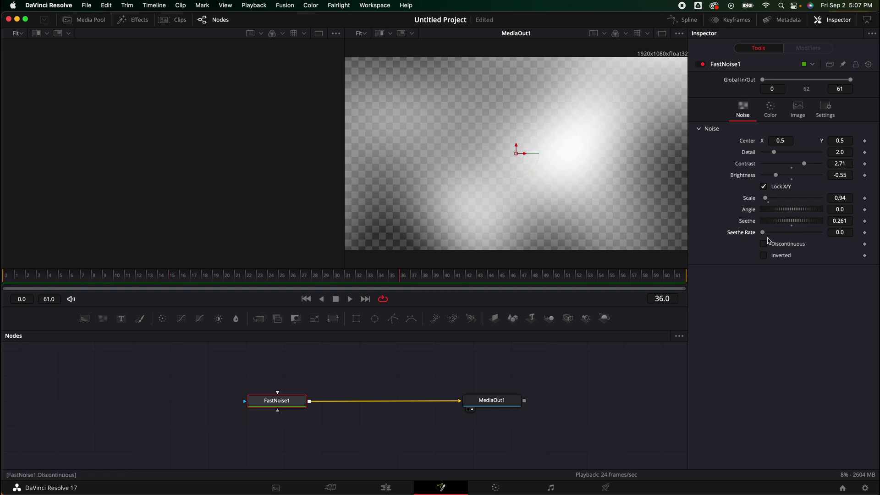
{"action": "left_click_drag", "start_coordinate": [763, 233], "coordinate": [766, 232]}
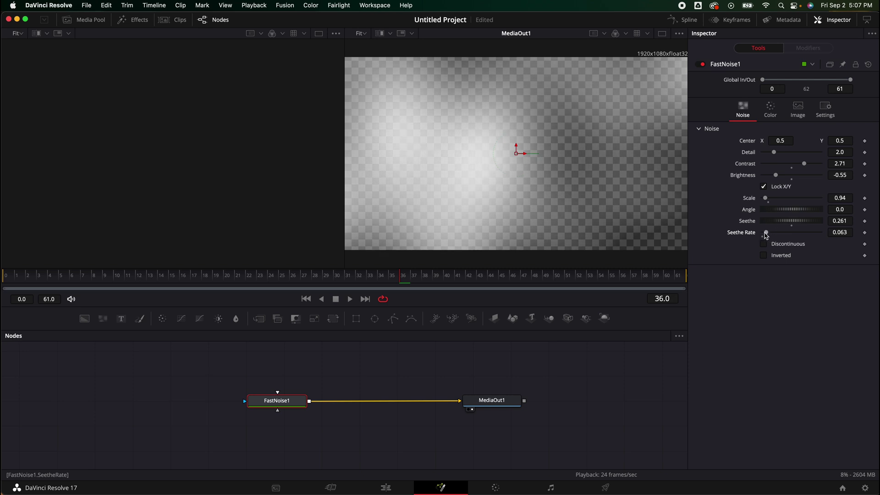
{"action": "left_click_drag", "start_coordinate": [38, 275], "coordinate": [9, 277]}
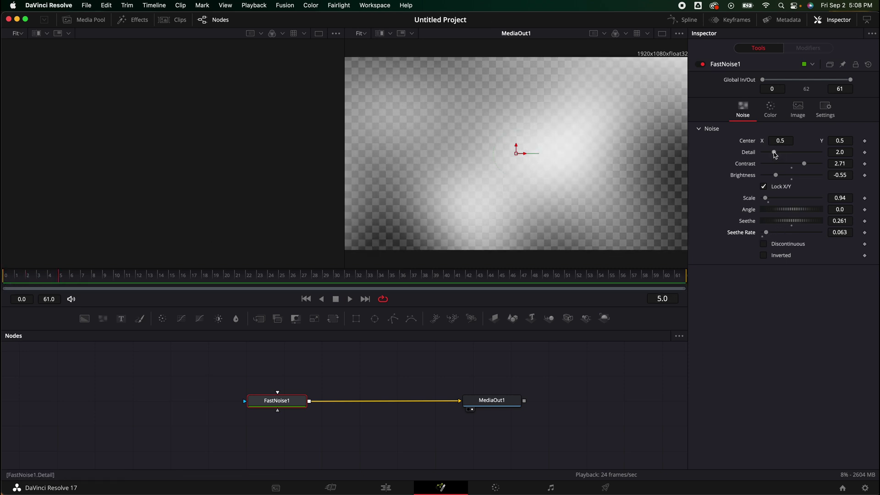
Set FastNoise1 Detail to 1.5 and Brightness to -0.22, then preview the noise
{"action": "left_click_drag", "start_coordinate": [774, 155], "coordinate": [821, 156]}
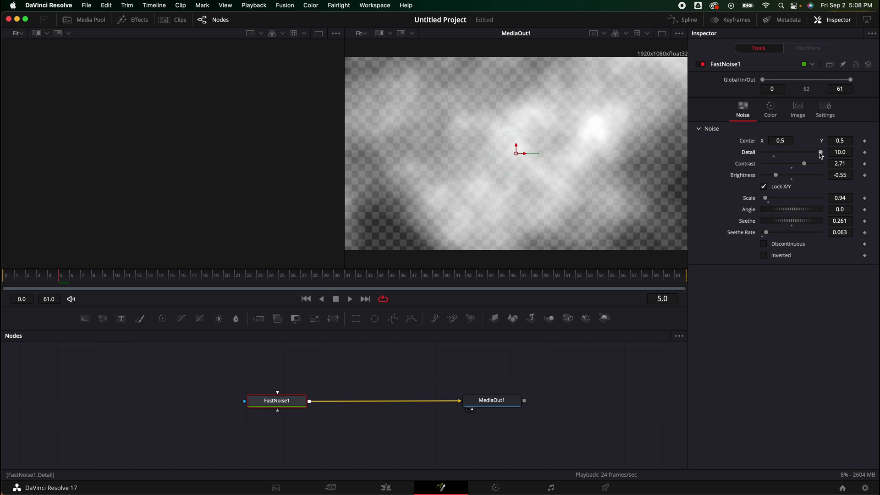
{"action": "left_click_drag", "start_coordinate": [820, 155], "coordinate": [771, 159]}
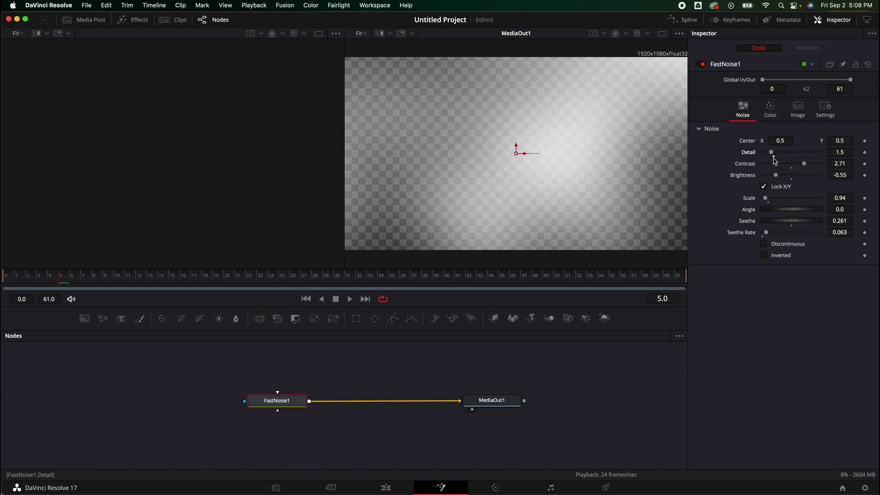
{"action": "left_click_drag", "start_coordinate": [775, 178], "coordinate": [765, 202]}
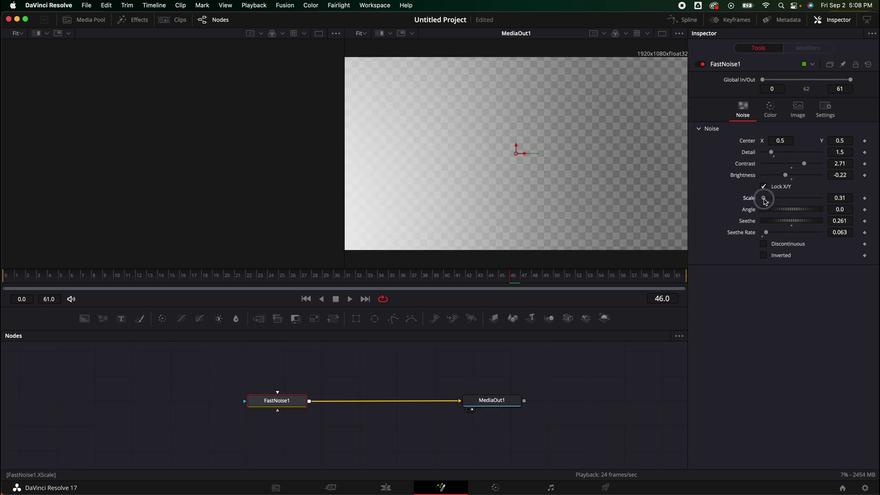
{"action": "key", "text": "space"}
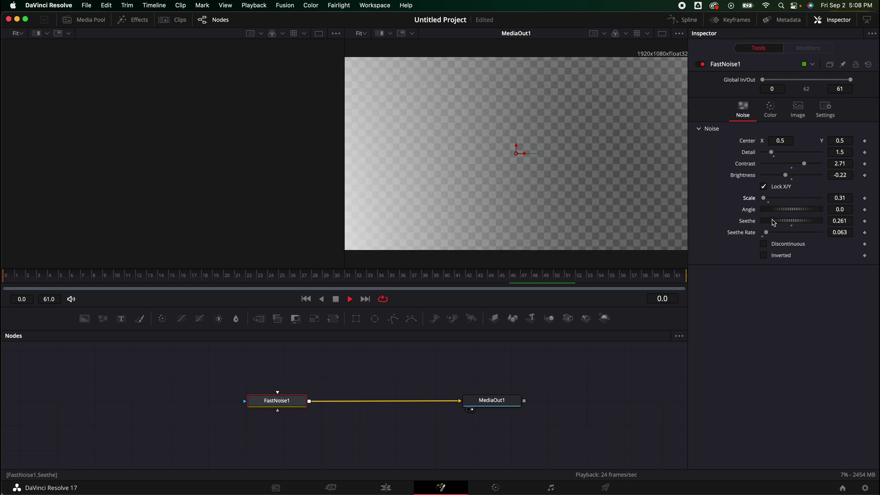
{"action": "key", "text": "space"}
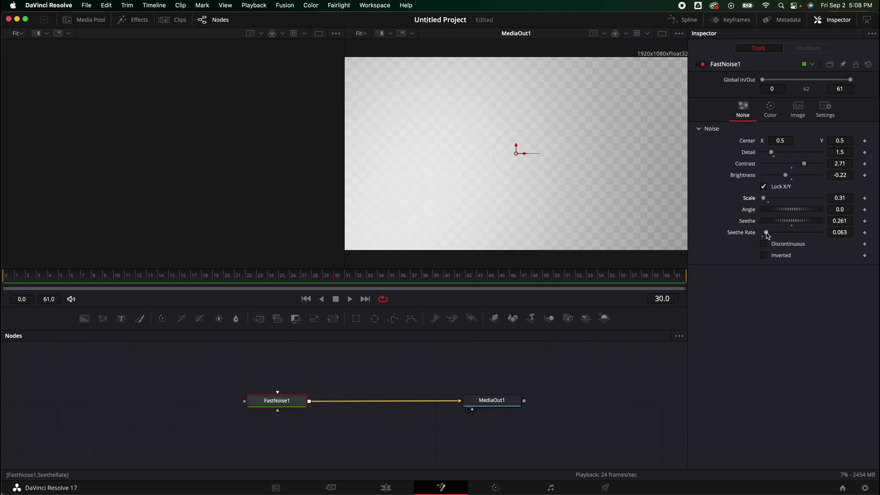
Raise the Seethe Rate from 0.071 to 0.11 and play the animation
{"action": "left_click_drag", "start_coordinate": [767, 235], "coordinate": [768, 235]}
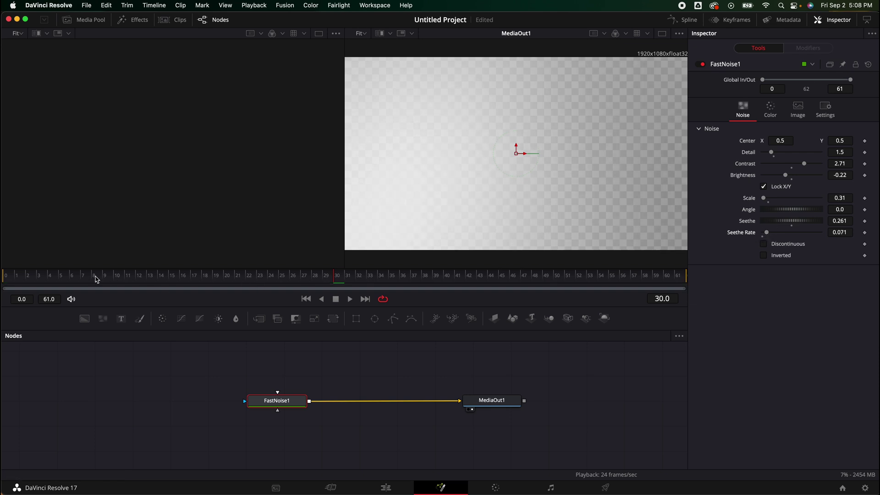
{"action": "left_click_drag", "start_coordinate": [97, 279], "coordinate": [4, 282]}
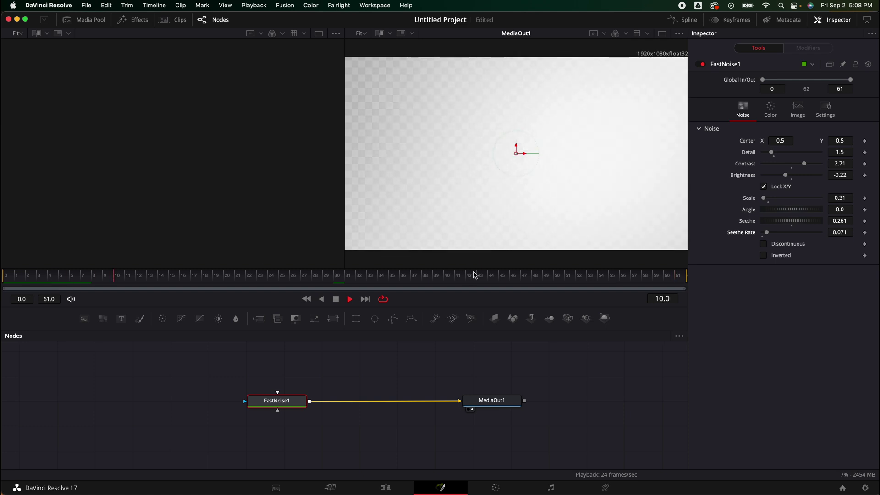
{"action": "key", "text": "space"}
{"action": "left_click_drag", "start_coordinate": [766, 233], "coordinate": [769, 233]}
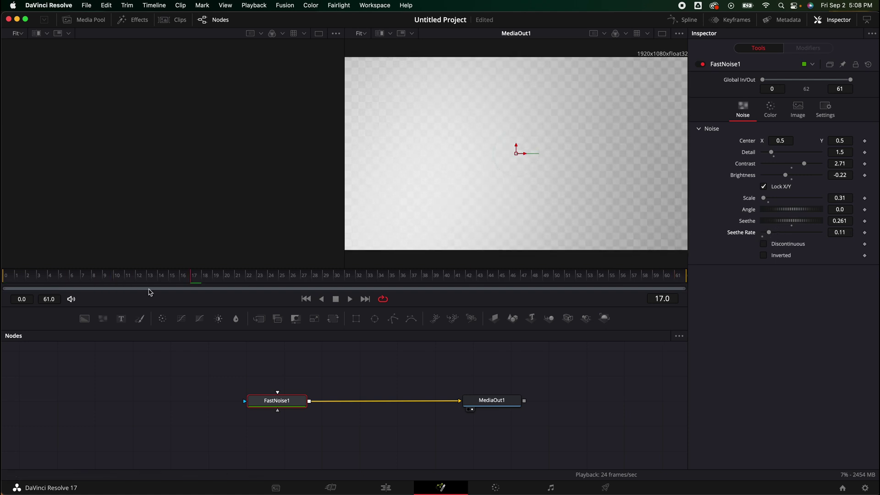
{"action": "key", "text": "space"}
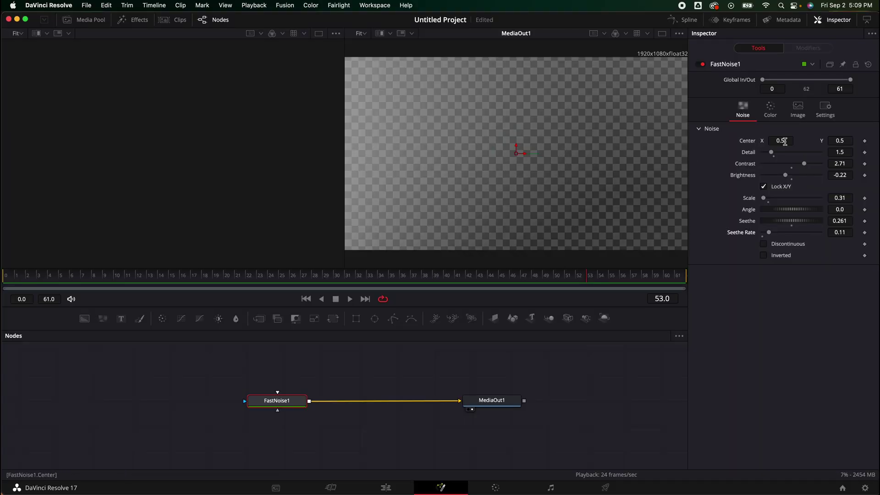
Adjust the FastNoise colours in the Color tab, ending with Color 1 set to black
{"action": "left_click", "coordinate": [771, 112]}
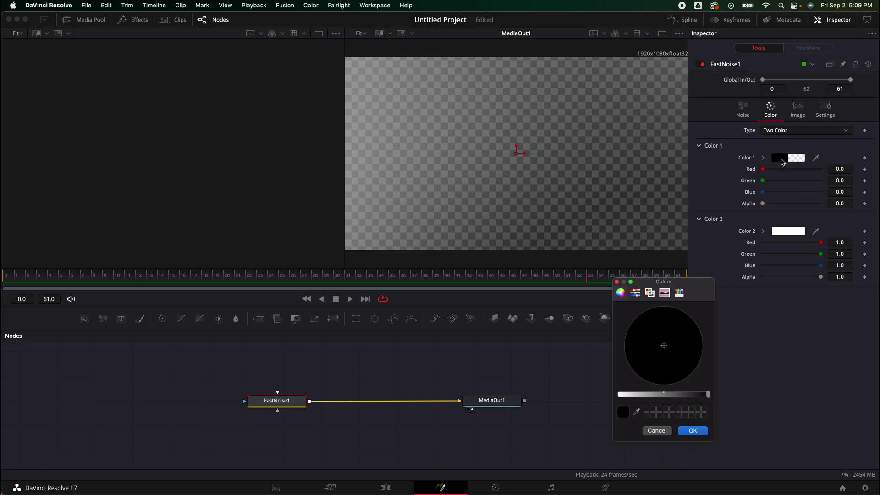
{"action": "left_click_drag", "start_coordinate": [674, 397], "coordinate": [602, 400]}
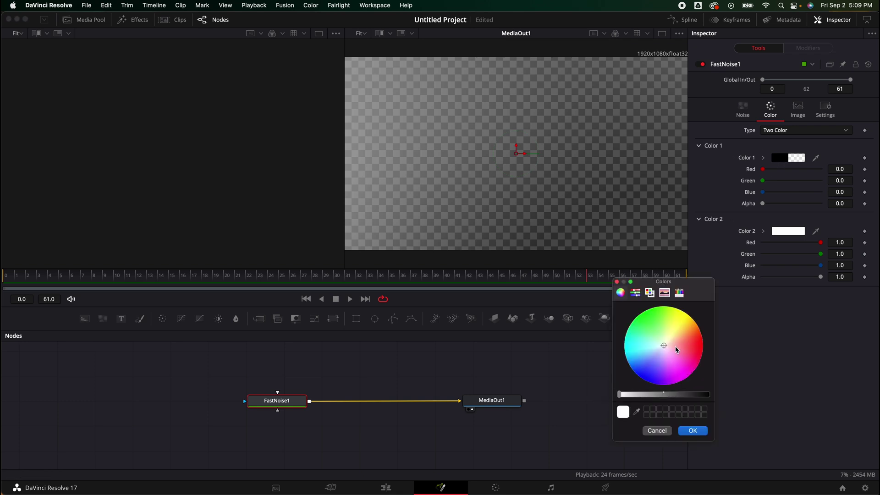
{"action": "left_click_drag", "start_coordinate": [662, 347], "coordinate": [623, 355]}
{"action": "key", "text": "Return"}
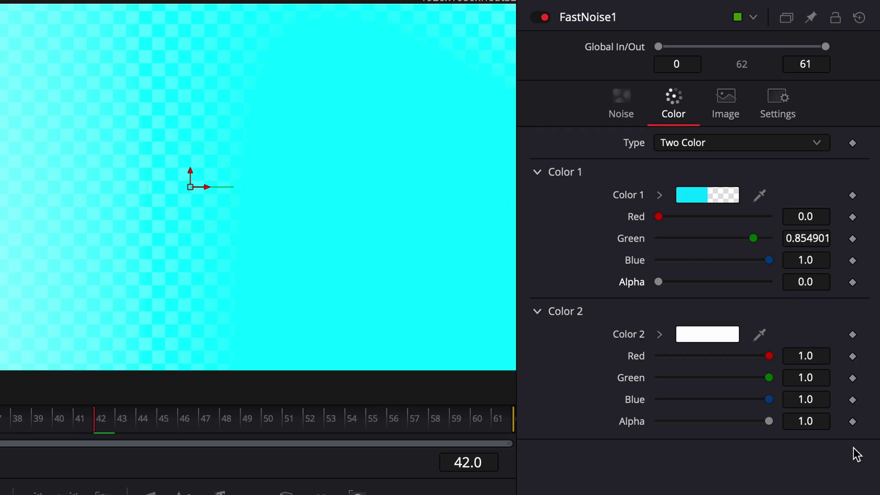
{"action": "left_click_drag", "start_coordinate": [769, 355], "coordinate": [624, 366]}
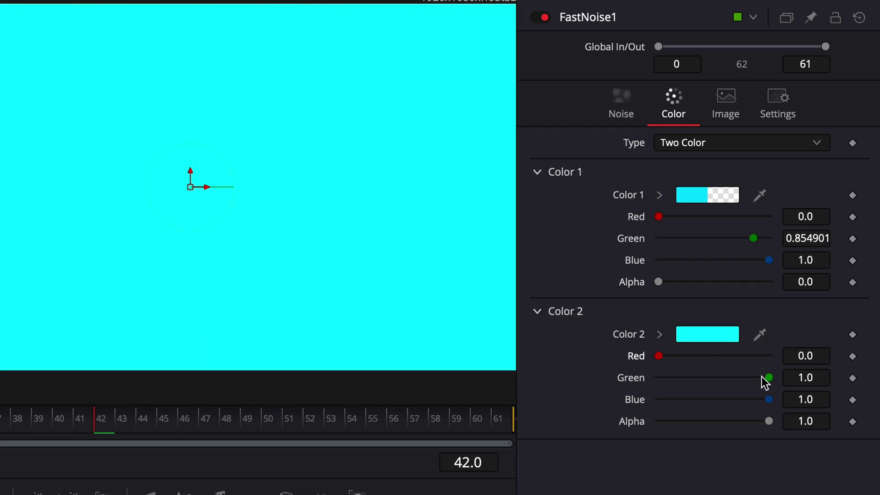
{"action": "left_click_drag", "start_coordinate": [768, 377], "coordinate": [591, 383]}
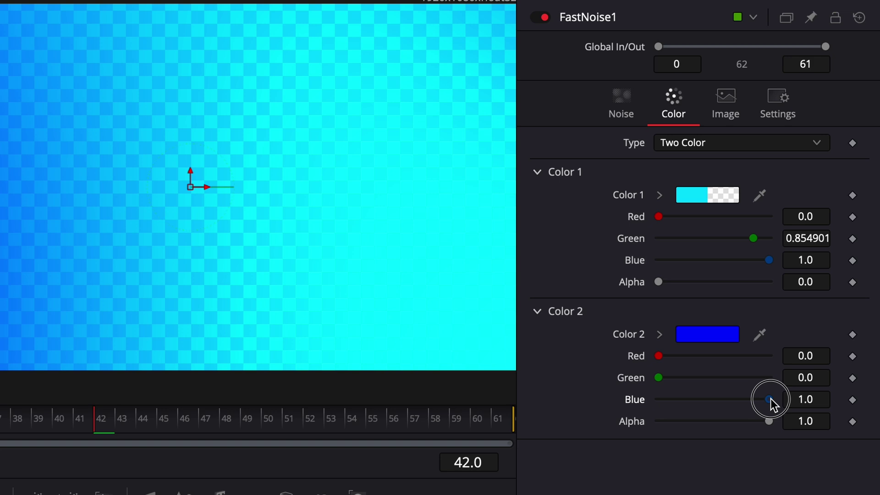
{"action": "left_click_drag", "start_coordinate": [770, 399], "coordinate": [687, 405]}
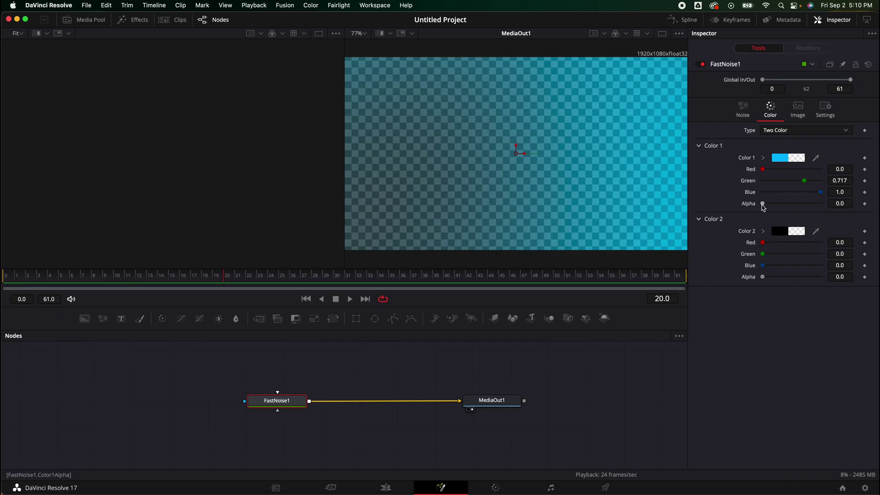
{"action": "double_click", "coordinate": [790, 196]}
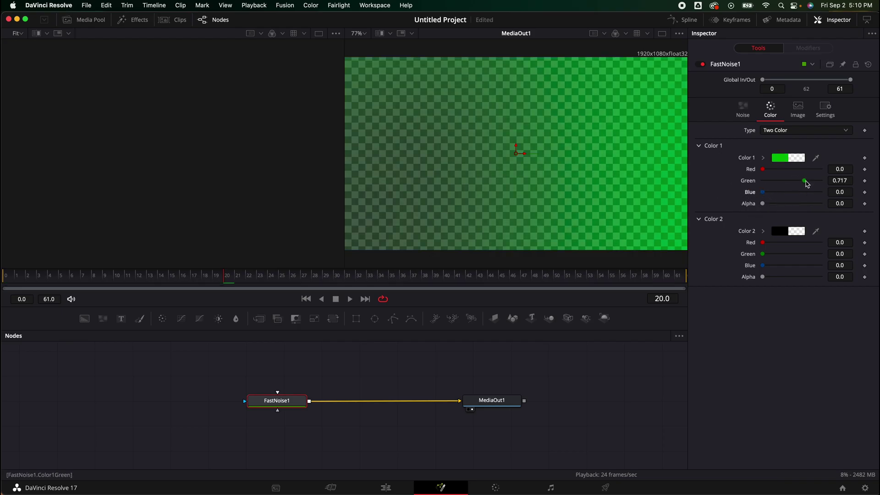
{"action": "left_click_drag", "start_coordinate": [804, 181], "coordinate": [738, 183]}
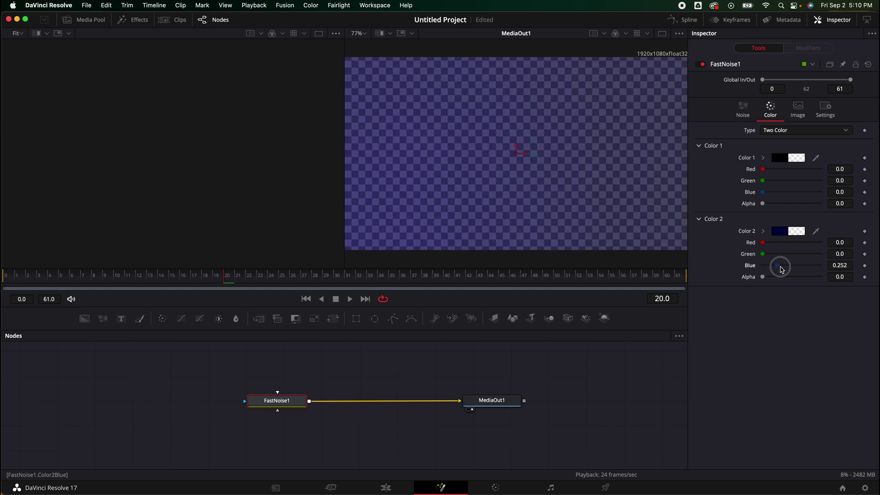
Pick teal for Color 2 and preview the teal noise
{"action": "left_click", "coordinate": [778, 231]}
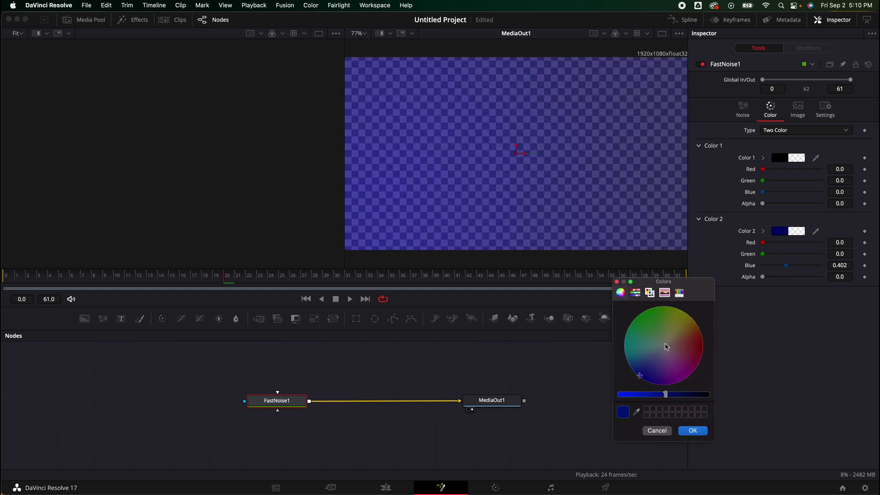
{"action": "left_click_drag", "start_coordinate": [666, 347], "coordinate": [620, 356]}
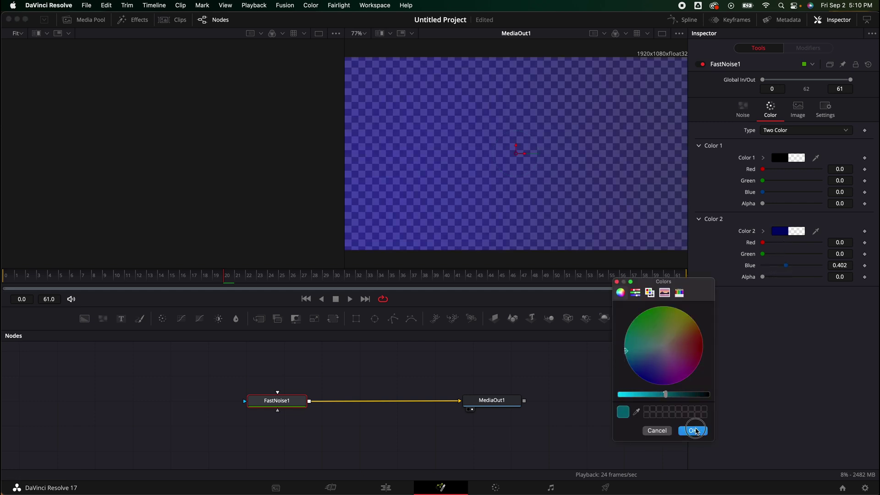
{"action": "left_click", "coordinate": [694, 431]}
{"action": "key", "text": "space"}
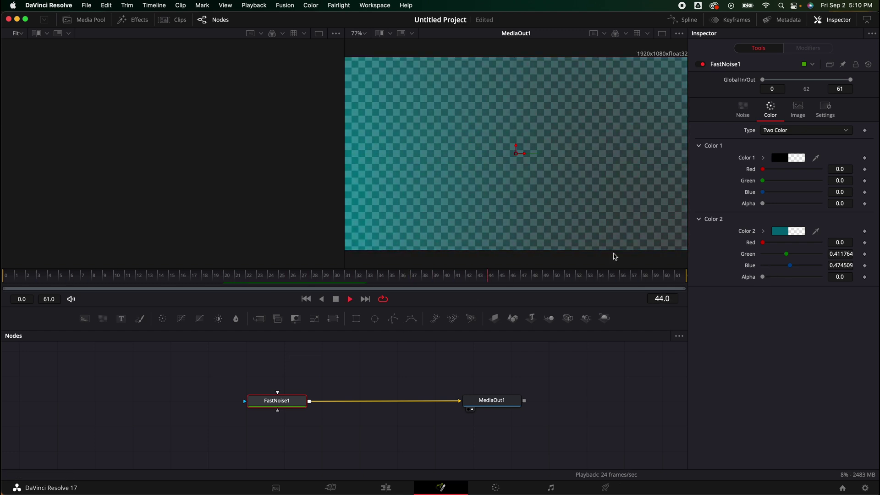
{"action": "key", "text": "space"}
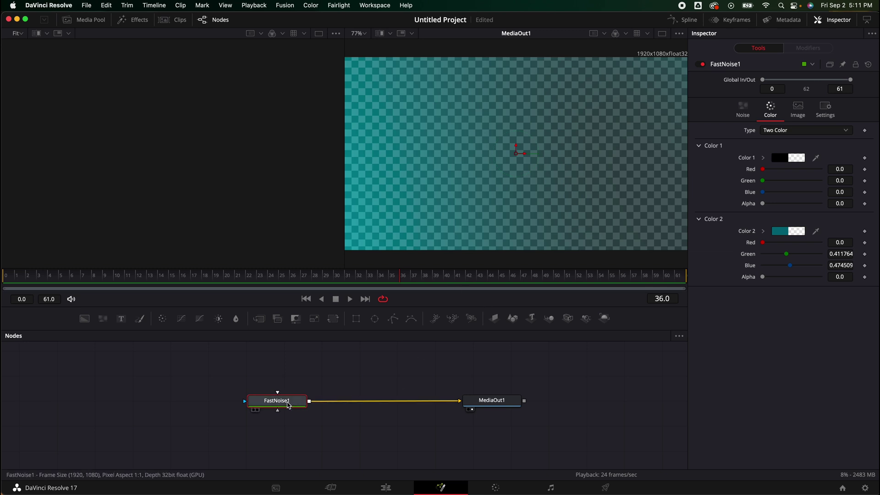
Insert a Glow node after FastNoise1, set Glow to 0.882, and preview playback
{"action": "key", "text": "shift+space"}
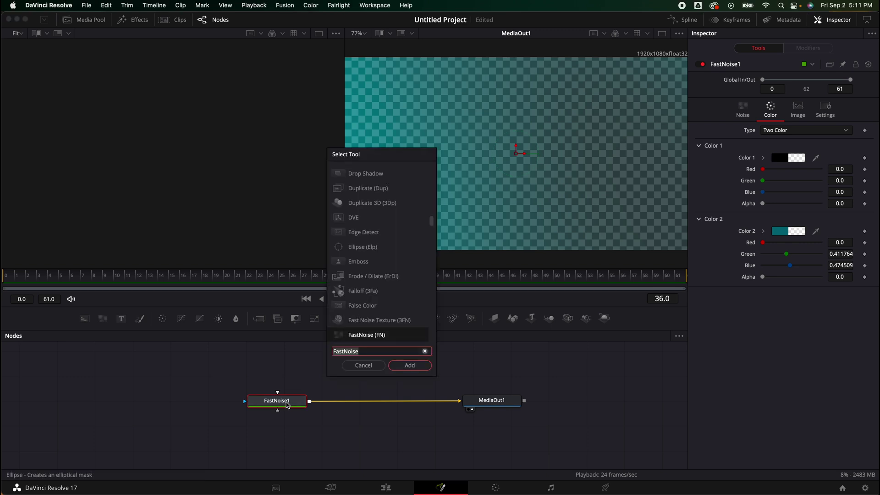
{"action": "type", "text": "glow"}
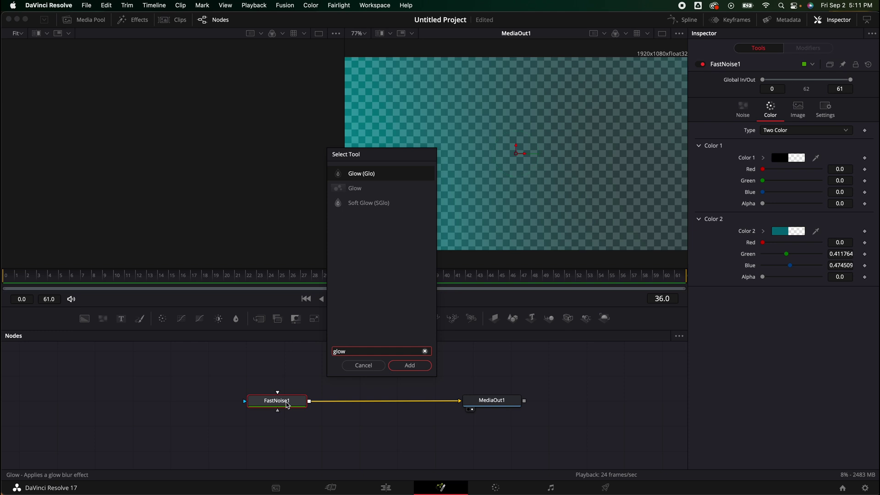
{"action": "key", "text": "Return"}
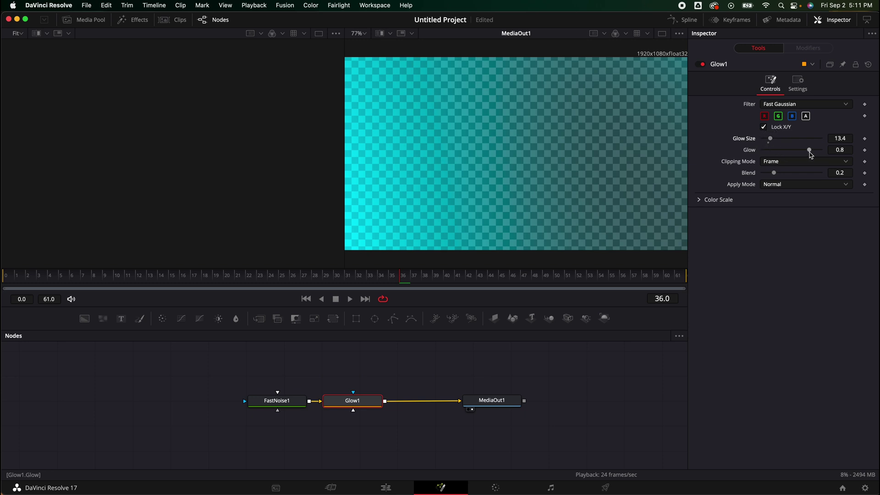
{"action": "left_click_drag", "start_coordinate": [810, 153], "coordinate": [814, 153]}
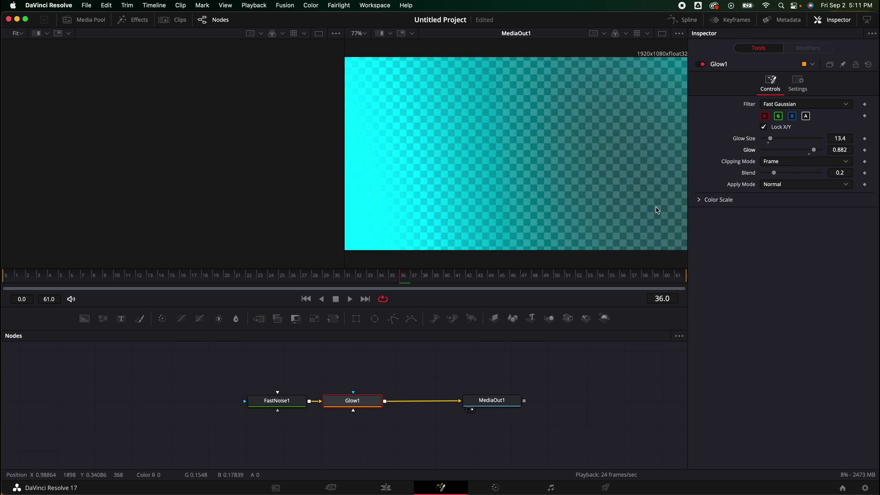
{"action": "key", "text": "space"}
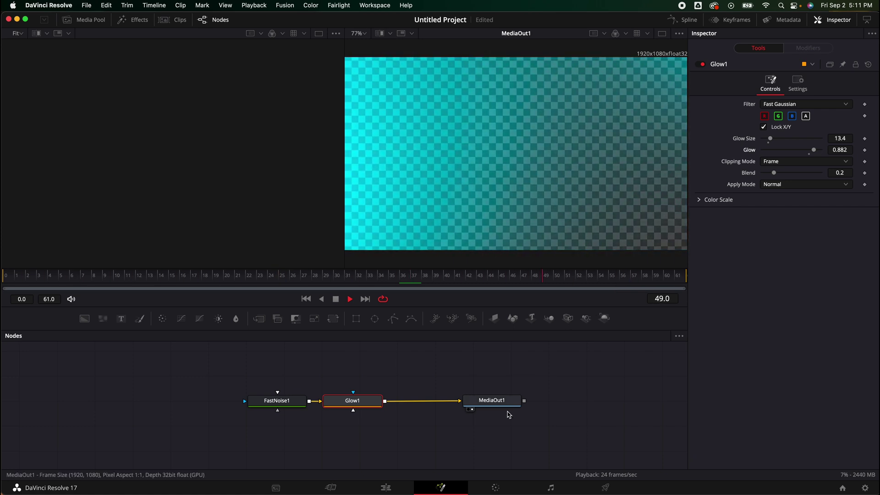
{"action": "key", "text": "space"}
On the Edit page, set the Fusion Composition clip's composite mode to Add
{"action": "key", "text": "shift+4"}
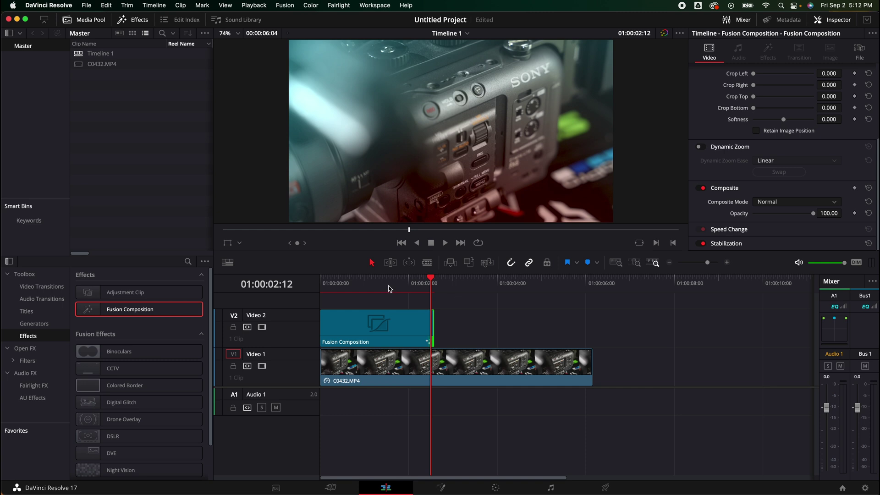
{"action": "left_click", "coordinate": [321, 281]}
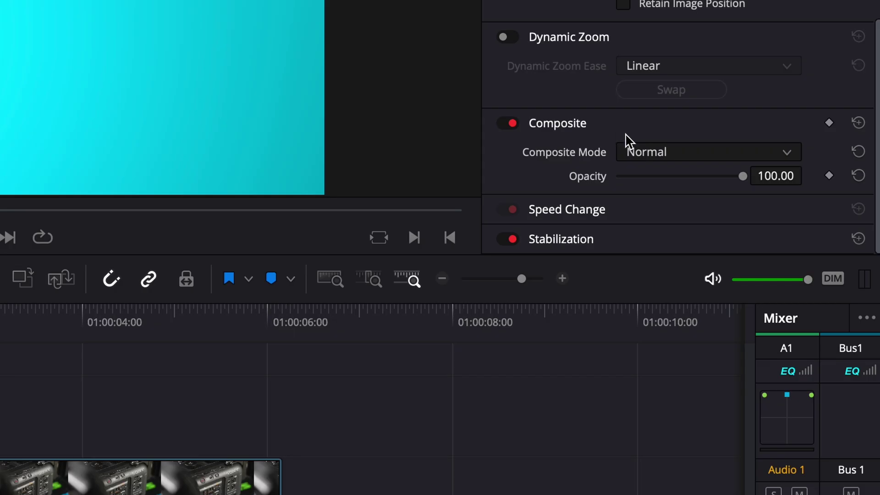
{"action": "left_click", "coordinate": [649, 156]}
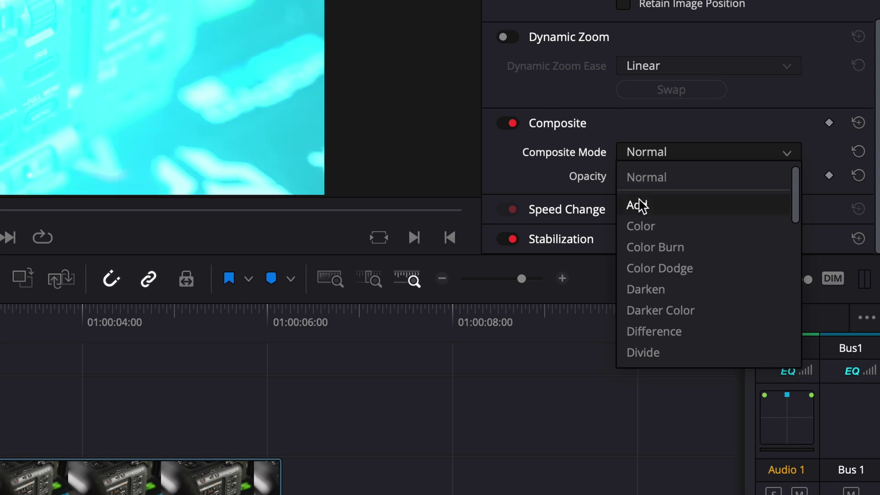
{"action": "left_click", "coordinate": [638, 205]}
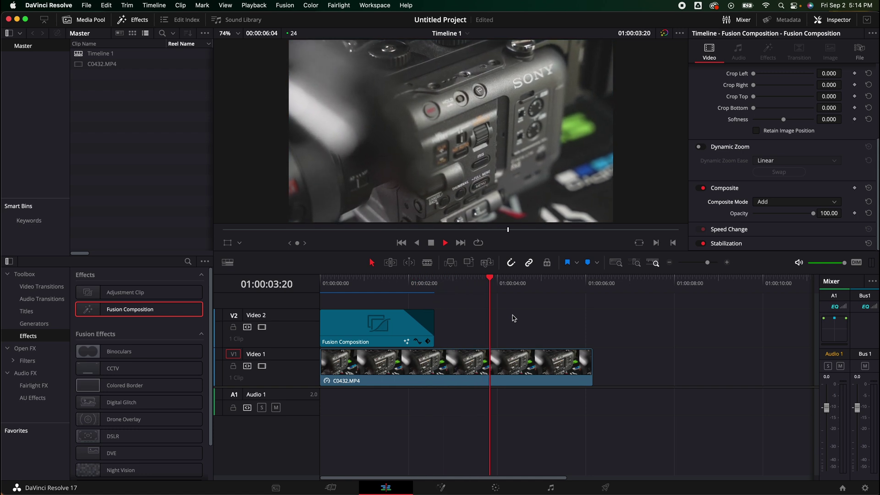
Lower the burn clip's opacity to about a third (33.59)
{"action": "key", "text": "space"}
{"action": "left_click", "coordinate": [380, 282]}
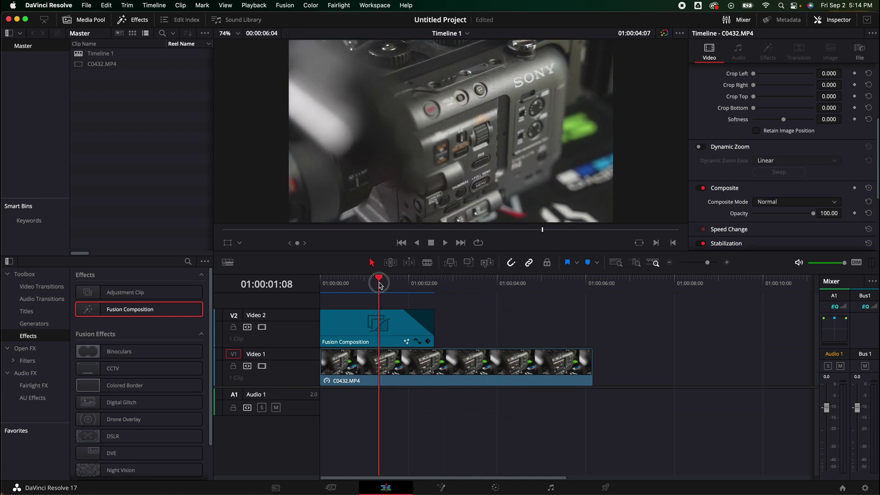
{"action": "left_click", "coordinate": [381, 320]}
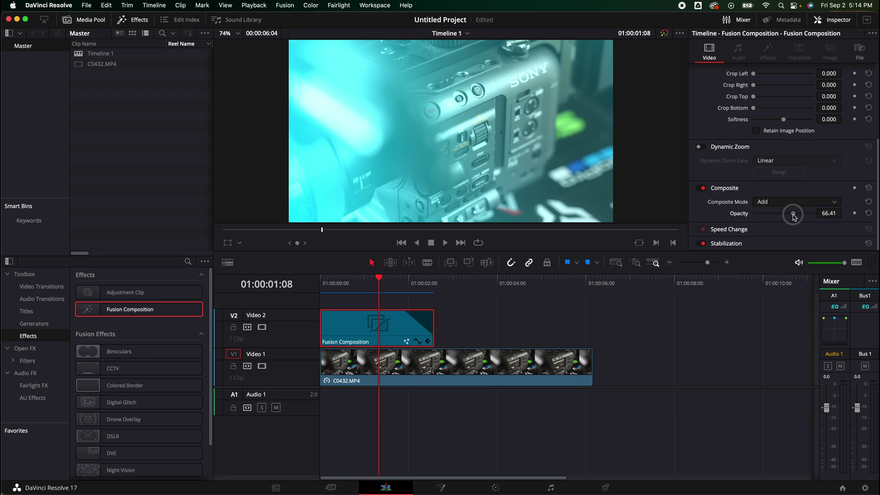
{"action": "left_click_drag", "start_coordinate": [794, 218], "coordinate": [775, 219]}
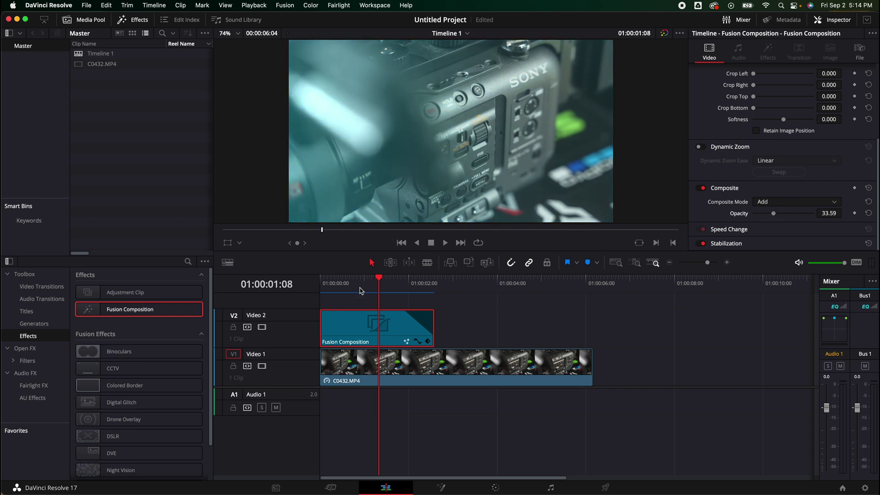
Review the composite from the start and reopen the composition in Fusion
{"action": "key", "text": "Home"}
{"action": "key", "text": "space"}
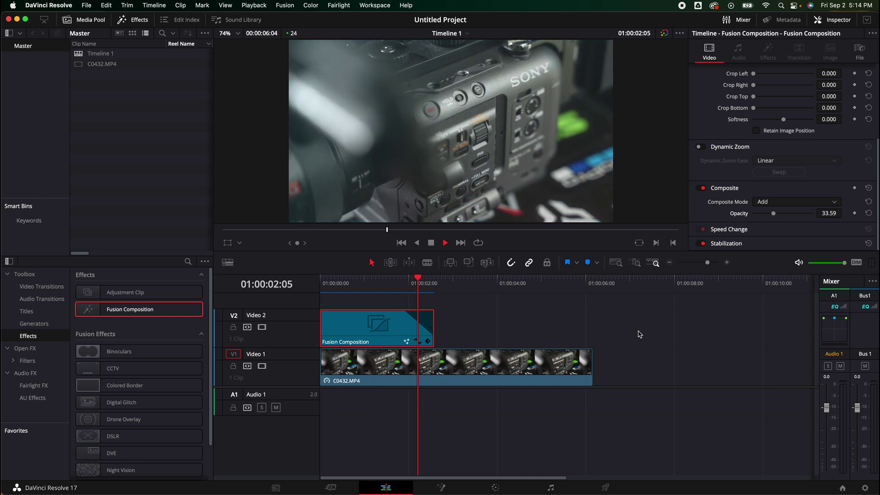
{"action": "key", "text": "space"}
{"action": "left_click", "coordinate": [350, 283]}
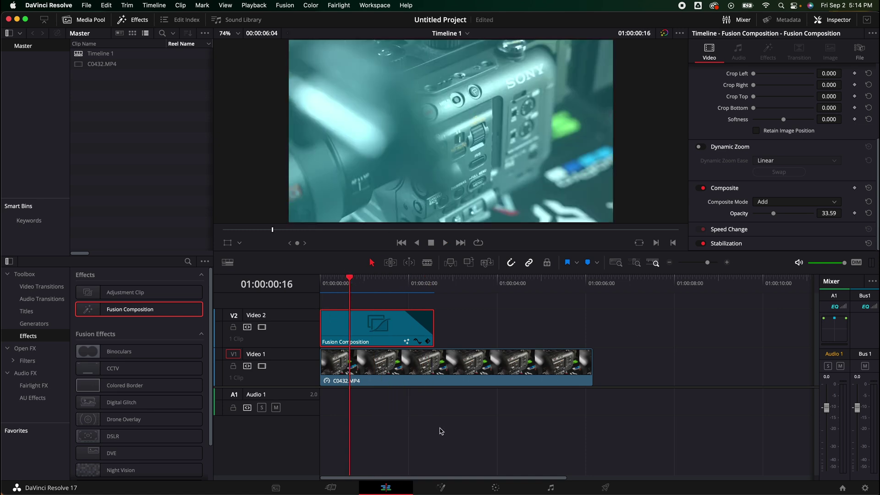
{"action": "left_click", "coordinate": [445, 488]}
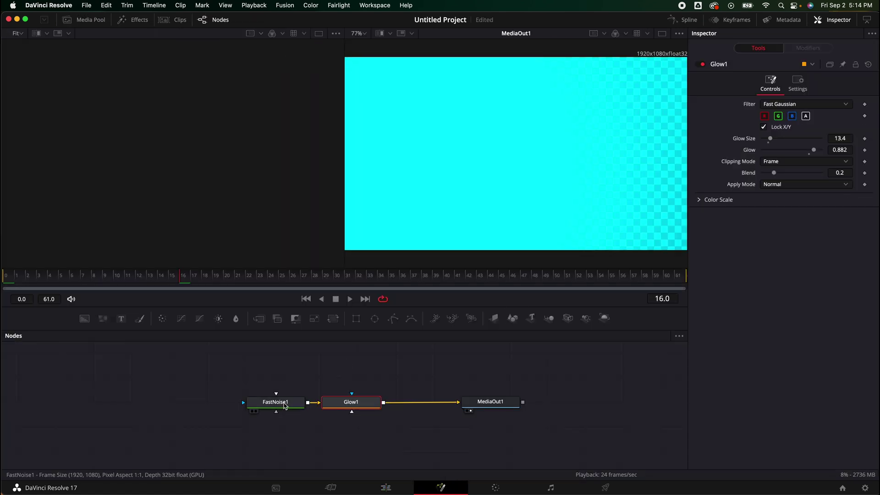
Change FastNoise1's Color 2 to a pale greyish cyan, then go back to the Edit page
{"action": "left_click", "coordinate": [285, 405]}
{"action": "left_click", "coordinate": [771, 112]}
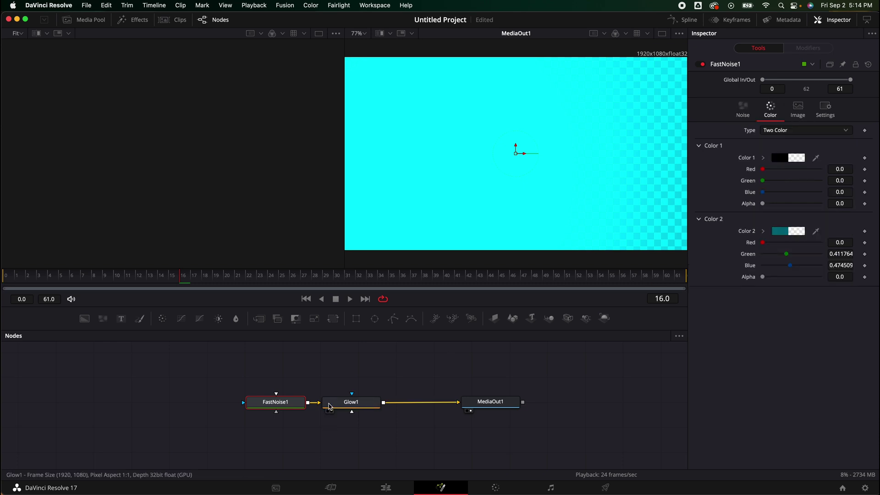
{"action": "left_click", "coordinate": [785, 232]}
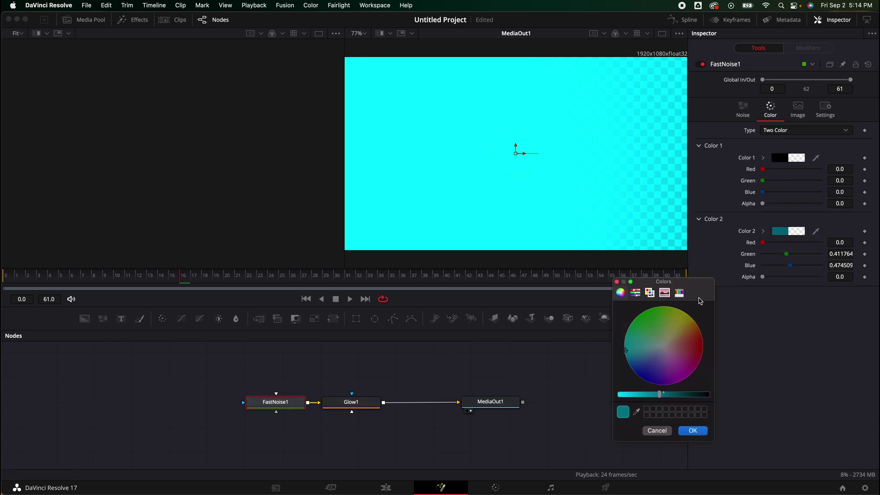
{"action": "left_click", "coordinate": [656, 346]}
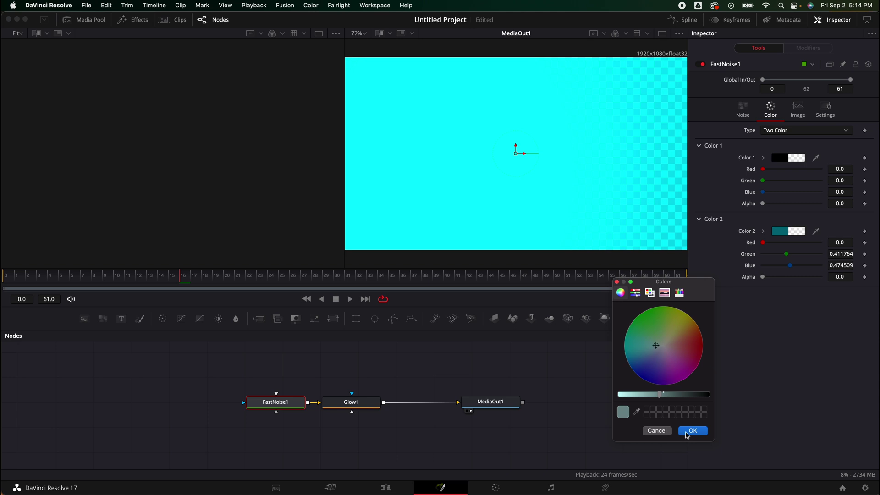
{"action": "left_click", "coordinate": [686, 432]}
{"action": "left_click", "coordinate": [385, 488]}
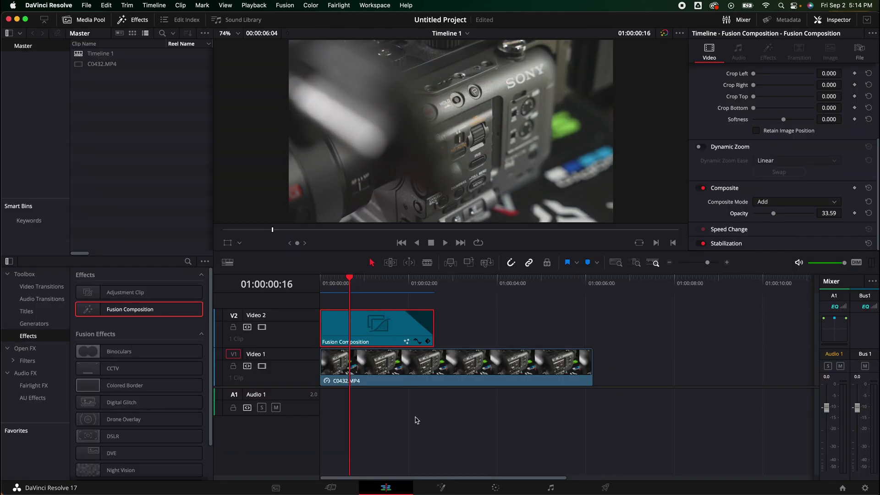
Preview the burn and remove the Fusion clip's fade-out
{"action": "left_click_drag", "start_coordinate": [349, 278], "coordinate": [297, 285]}
{"action": "key", "text": "space"}
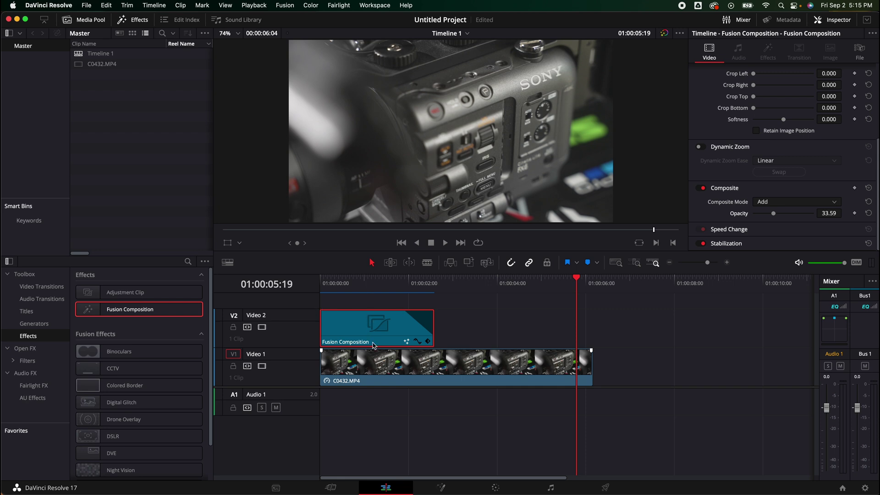
{"action": "left_click_drag", "start_coordinate": [367, 282], "coordinate": [433, 284]}
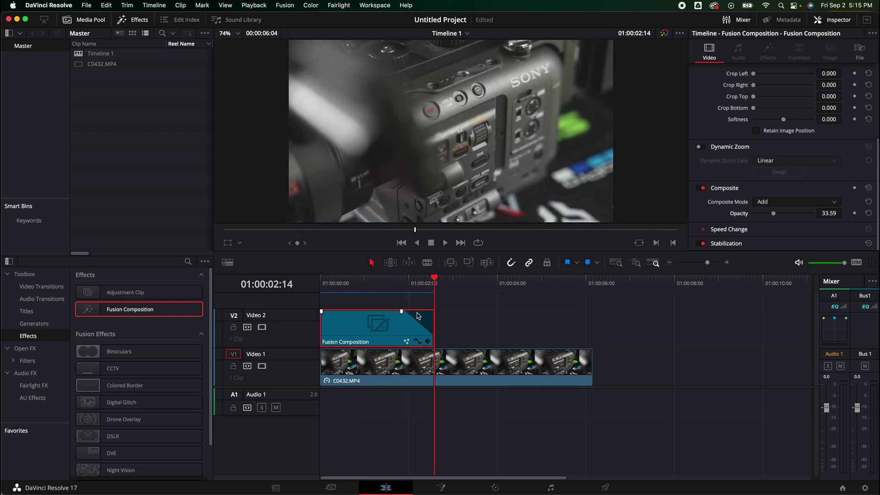
{"action": "left_click_drag", "start_coordinate": [402, 311], "coordinate": [433, 313]}
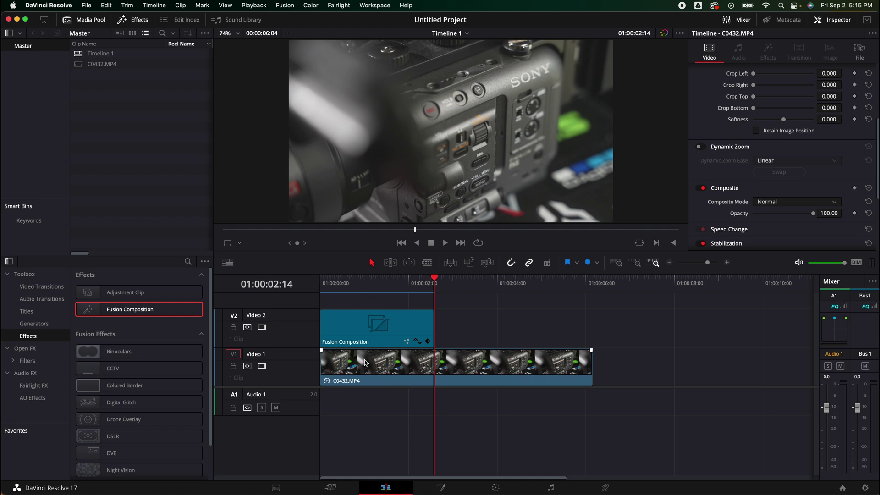
Move C0432.MP4 out from under the burn and set the burn's composite mode to Normal
{"action": "left_click_drag", "start_coordinate": [365, 363], "coordinate": [555, 363]}
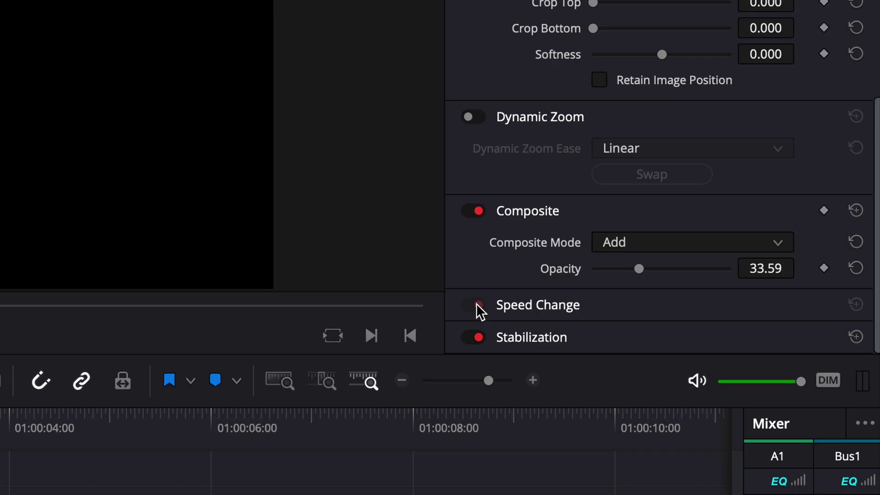
{"action": "left_click", "coordinate": [625, 242]}
{"action": "left_click", "coordinate": [618, 275]}
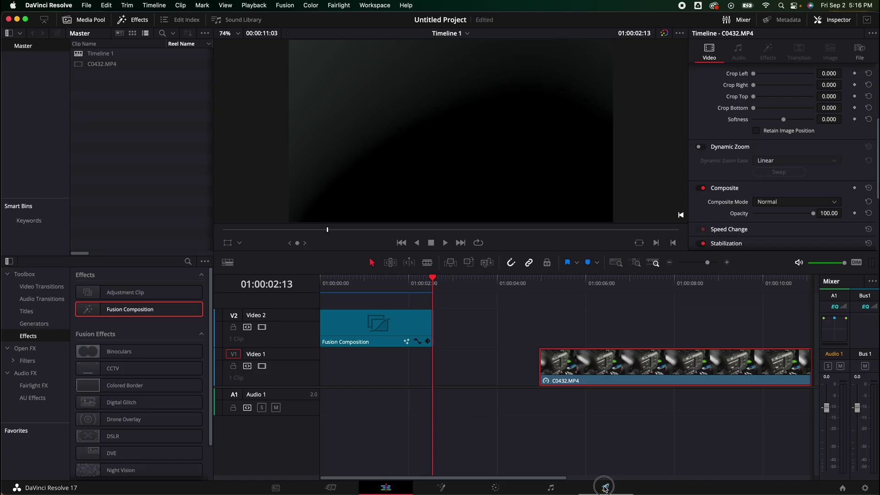
Render the burn's In/Out range as 'burn 1.mov' in Apple ProRes 422 HQ
{"action": "left_click", "coordinate": [604, 487]}
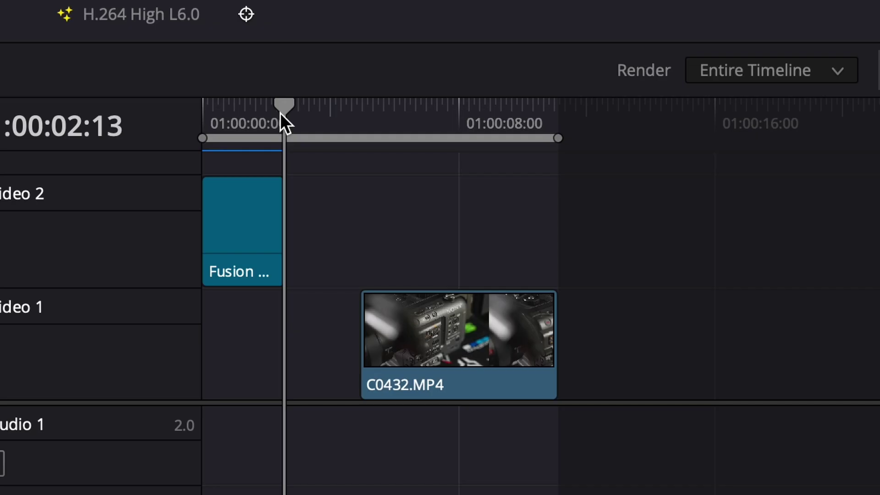
{"action": "key", "text": "Right"}
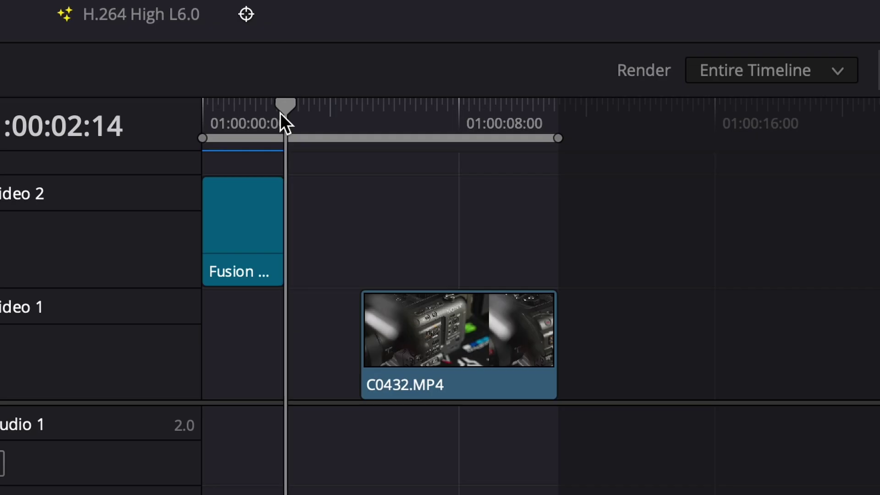
{"action": "key", "text": "o"}
{"action": "left_click", "coordinate": [154, 203]}
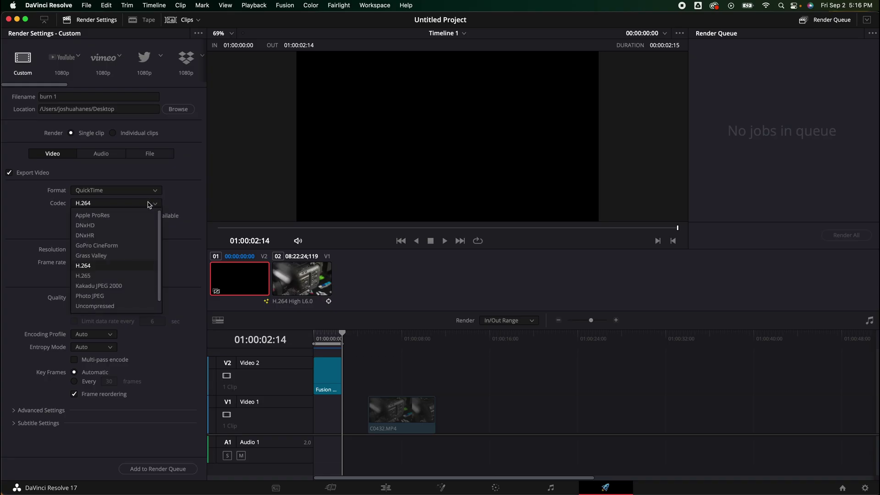
{"action": "left_click", "coordinate": [126, 216]}
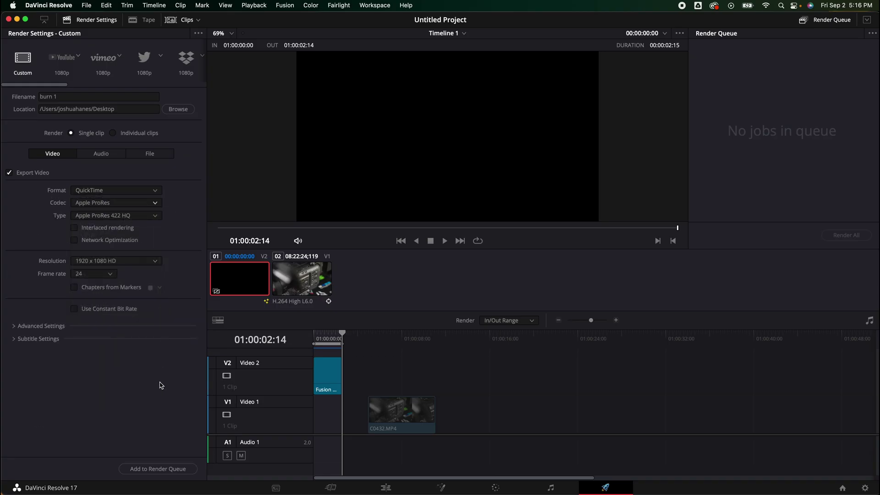
{"action": "left_click", "coordinate": [172, 468]}
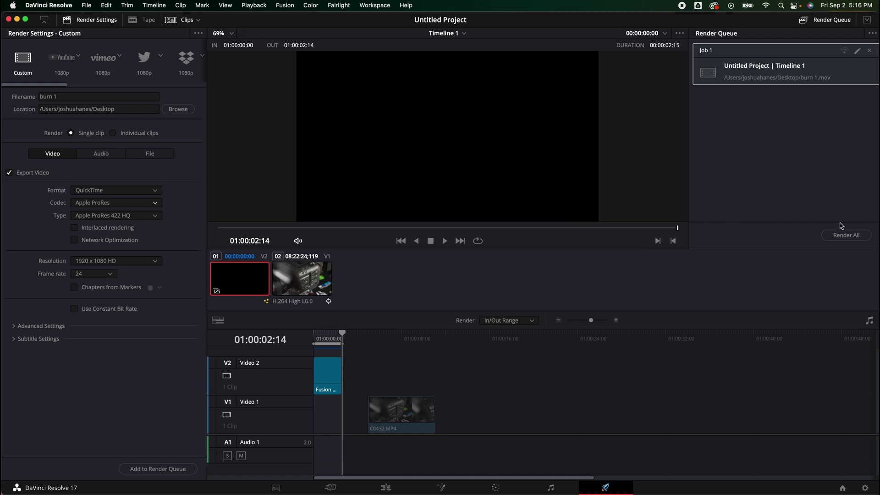
{"action": "left_click", "coordinate": [845, 235]}
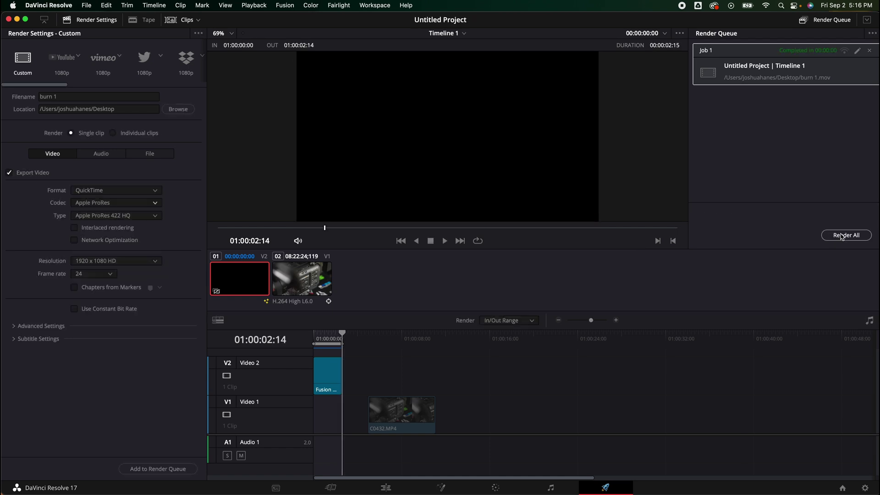
Move the Fusion Composition clip later on Video 2 and return the camera footage to the timeline start
{"action": "left_click", "coordinate": [390, 488]}
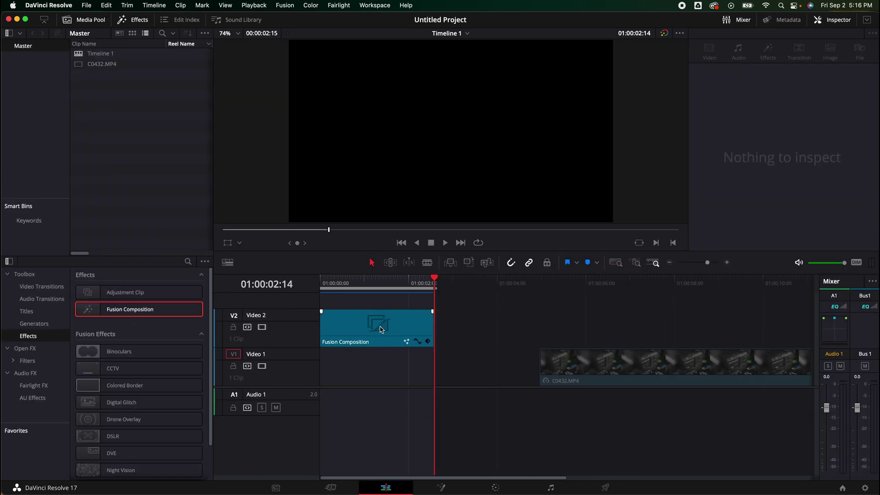
{"action": "left_click_drag", "start_coordinate": [373, 323], "coordinate": [378, 366]}
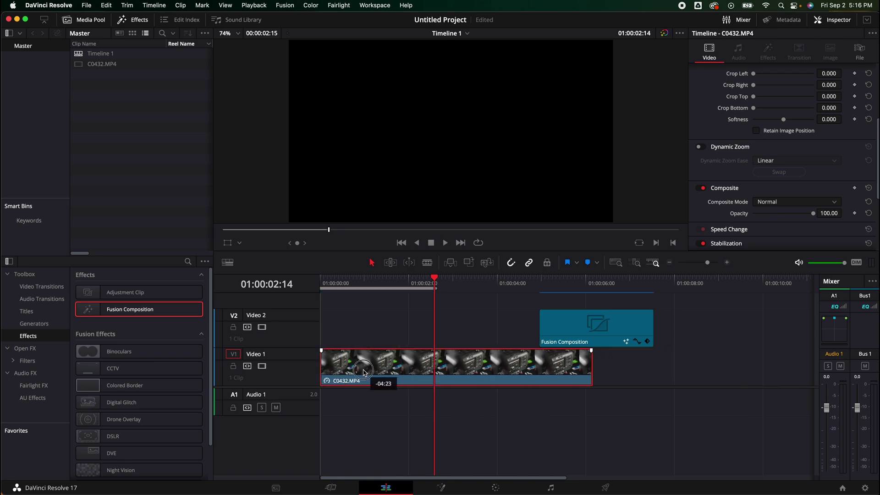
{"action": "left_click", "coordinate": [163, 163]}
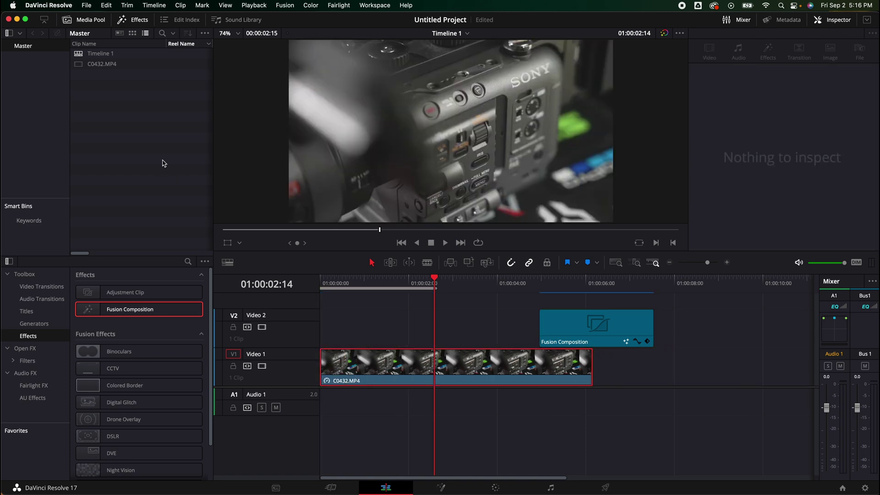
Import the rendered burn 1.mov into the media pool and load it in the source viewer
{"action": "double_click", "coordinate": [164, 163]}
{"action": "left_click", "coordinate": [344, 130]}
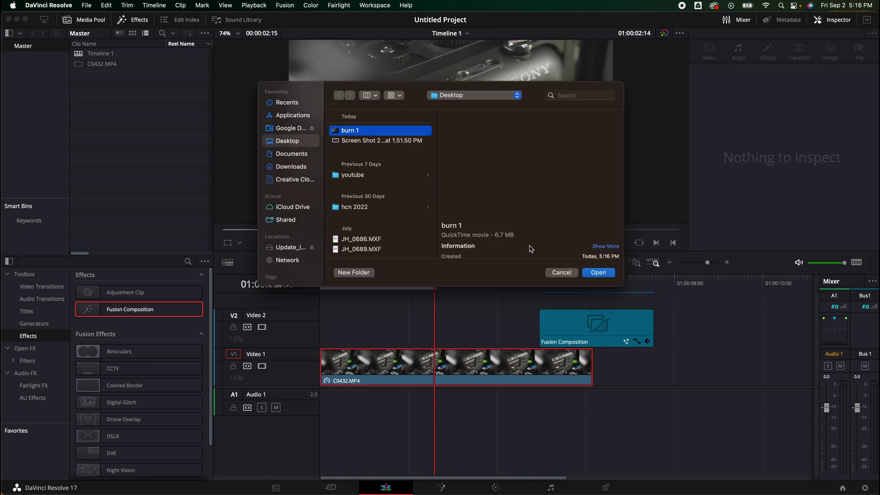
{"action": "left_click", "coordinate": [596, 273]}
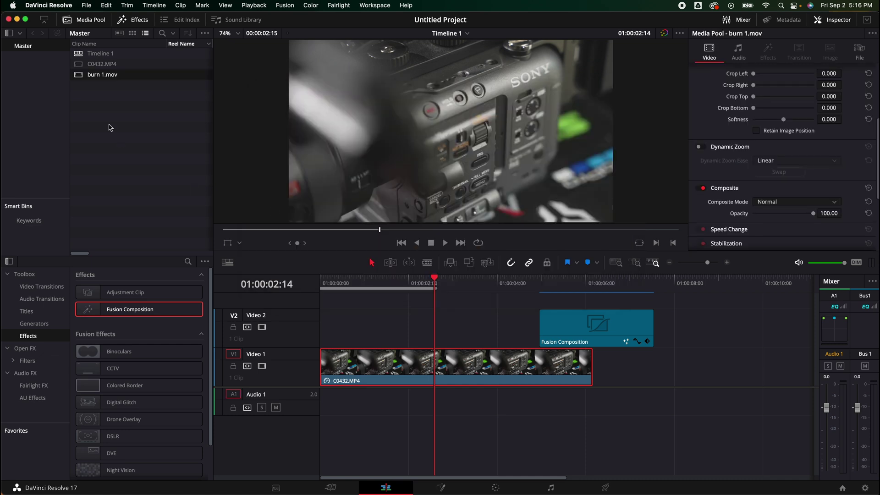
{"action": "double_click", "coordinate": [81, 76]}
Place burn 1.mov's video on Video 2 at the start, blend it with Add, and preview
{"action": "mouse_move", "coordinate": [438, 215]}
{"action": "left_mouse_down"}
{"action": "mouse_move", "coordinate": [403, 326]}
{"action": "mouse_move", "coordinate": [376, 326]}
{"action": "left_mouse_up"}
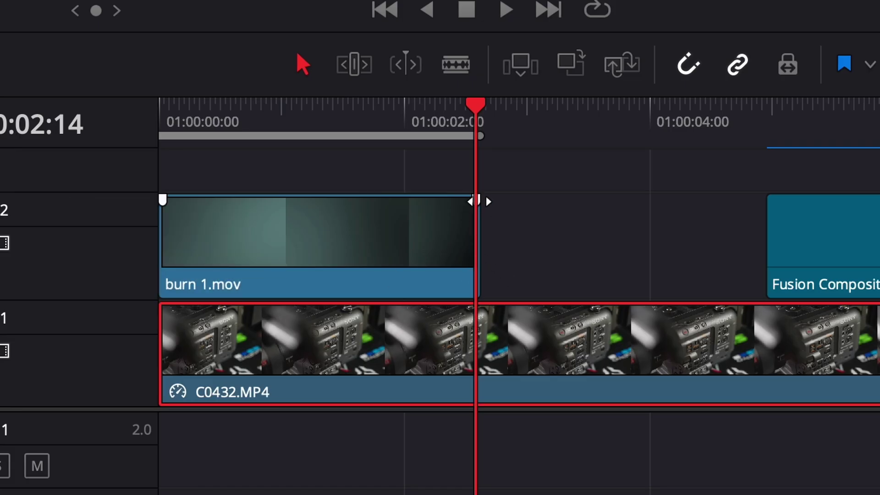
{"action": "mouse_move", "coordinate": [477, 200]}
{"action": "left_mouse_down"}
{"action": "mouse_move", "coordinate": [401, 202]}
{"action": "mouse_move", "coordinate": [475, 202]}
{"action": "left_mouse_up"}
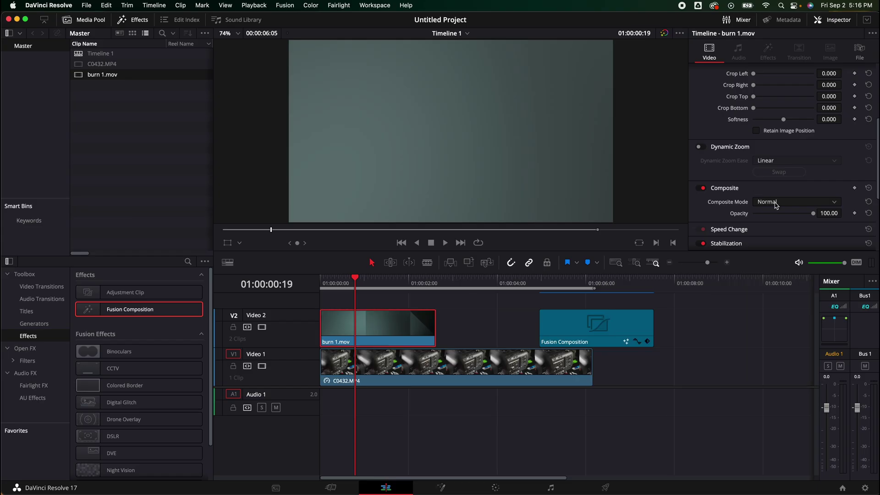
{"action": "left_click", "coordinate": [776, 204]}
{"action": "left_click", "coordinate": [762, 228]}
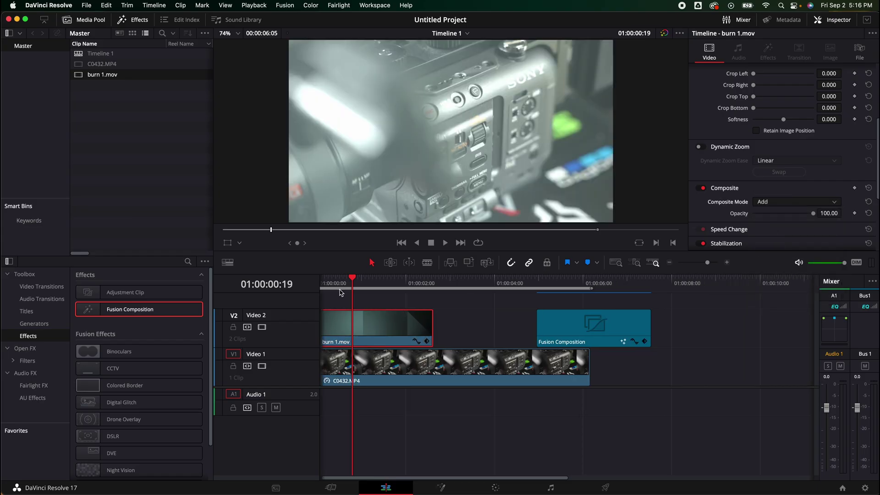
{"action": "key", "text": "j"}
{"action": "key", "text": "space"}
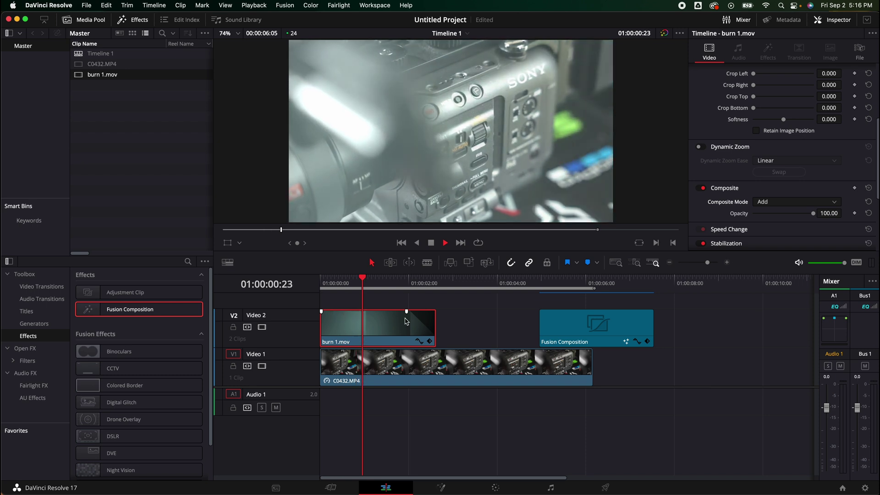